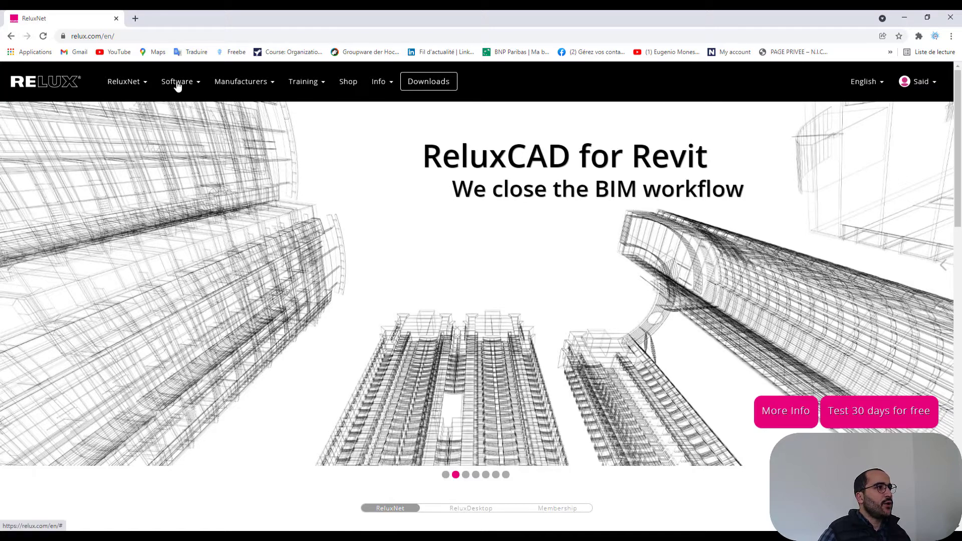
- Go to the ReluxDesktop product page and point out its Indoors, Outdoors and Roads areas
click(193, 84)
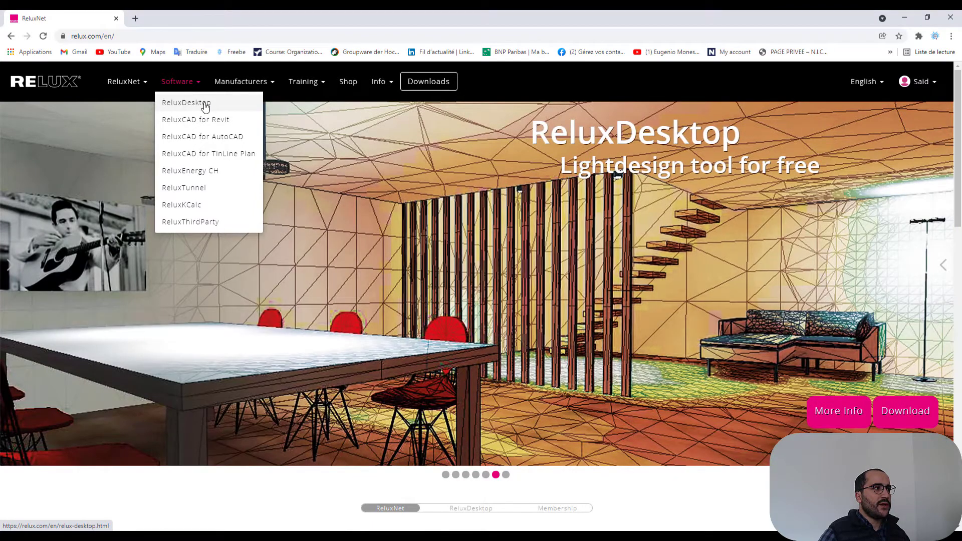
click(203, 104)
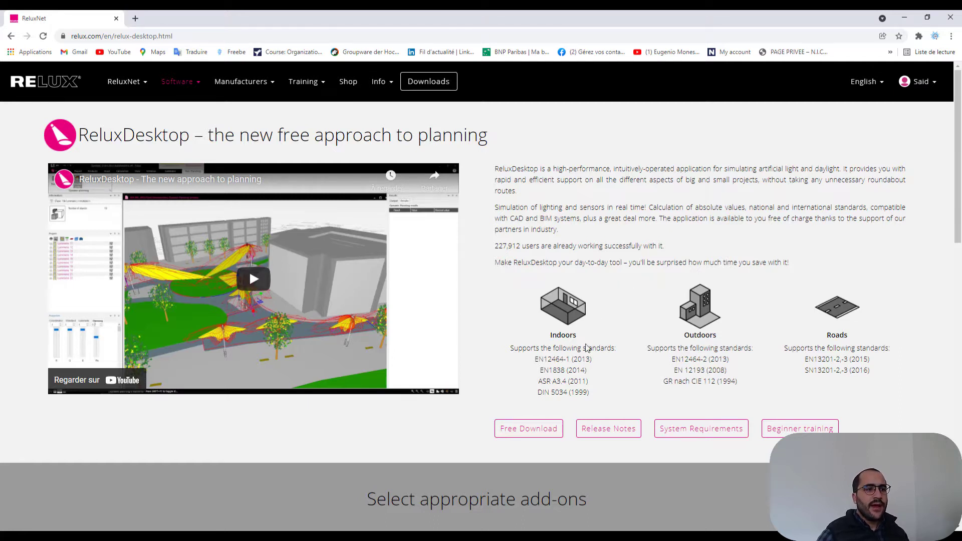
drag(550, 339, 585, 340)
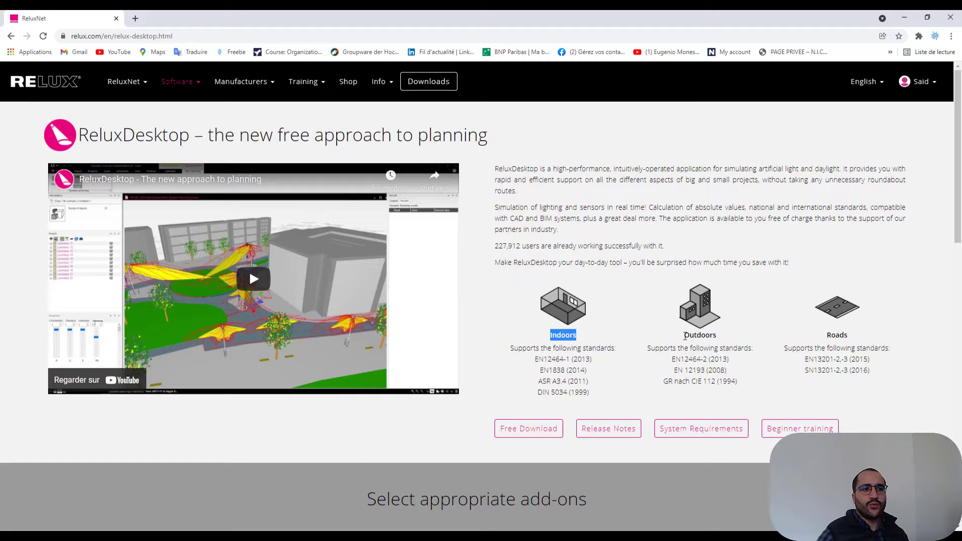
drag(682, 337, 721, 338)
drag(826, 335, 855, 338)
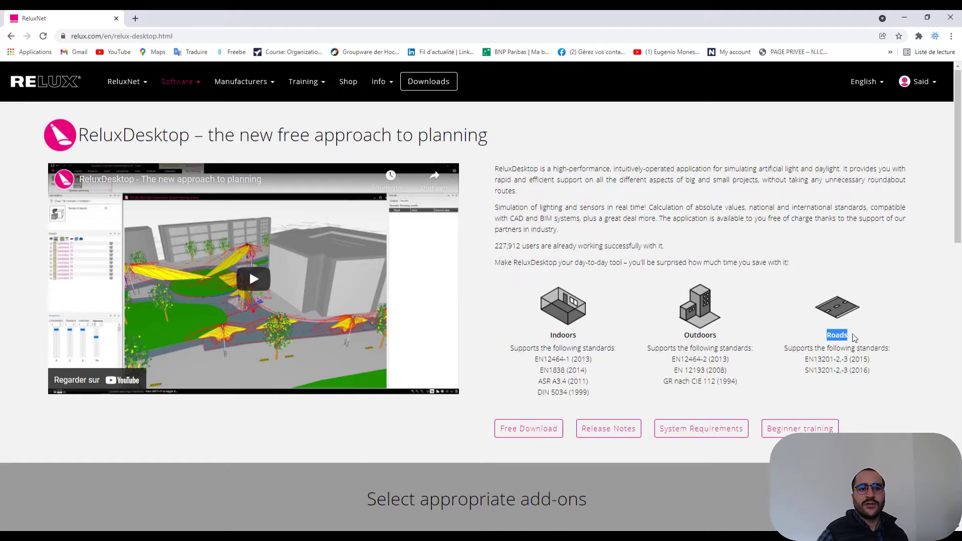
- Highlight the indoor and outdoor standards lists, then all three application areas together
click(796, 387)
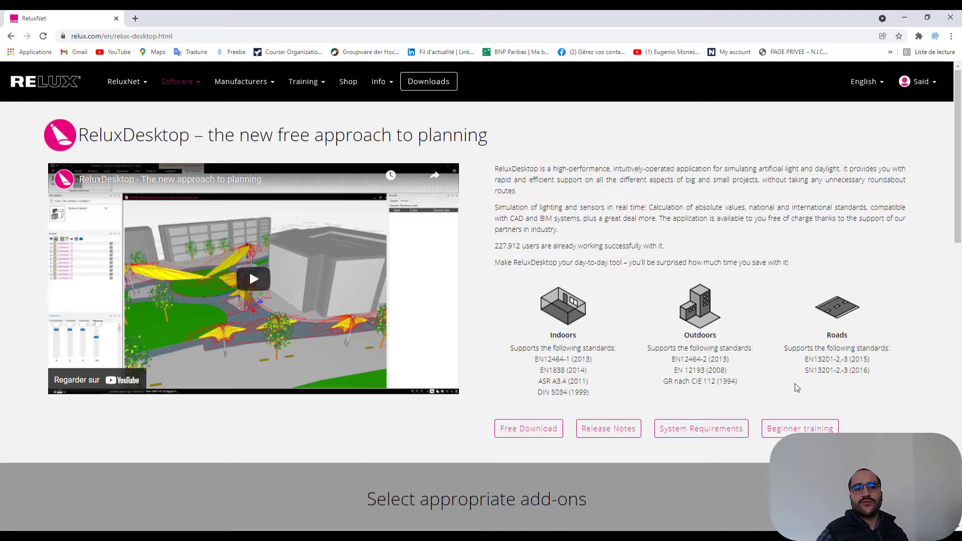
drag(548, 338, 807, 342)
click(781, 393)
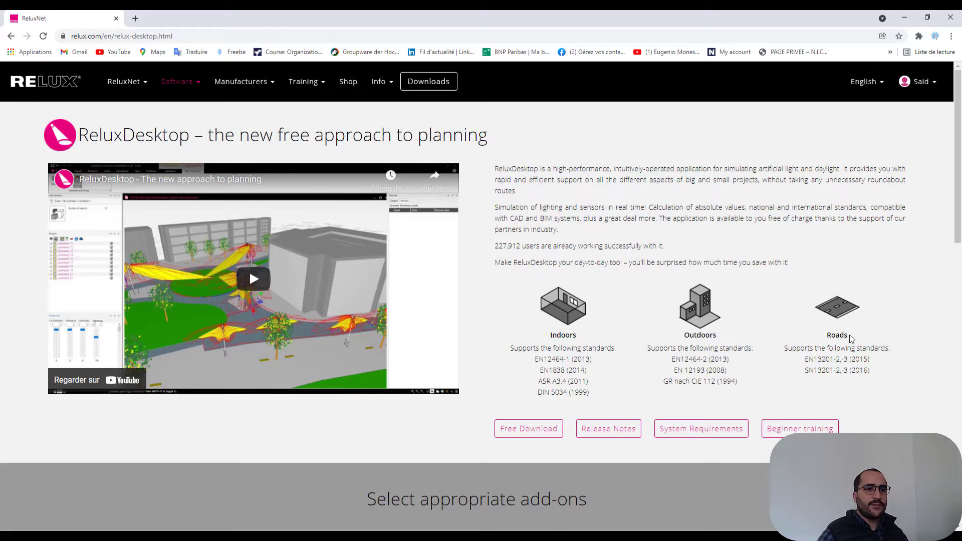
drag(850, 339, 511, 348)
click(630, 382)
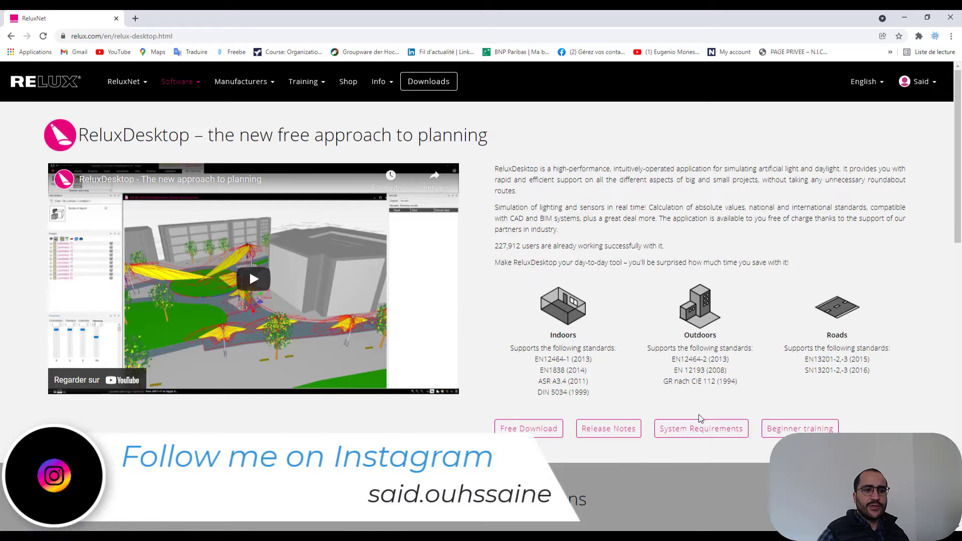
- Open the system requirements post and highlight Windows 10, the MAC OS limitation and the emulation layer requirement
click(701, 433)
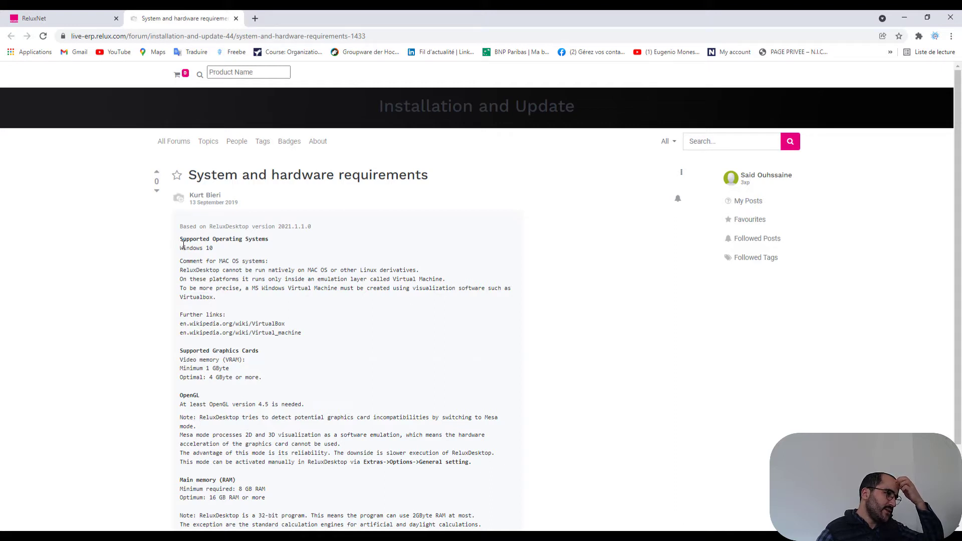
drag(181, 248, 213, 249)
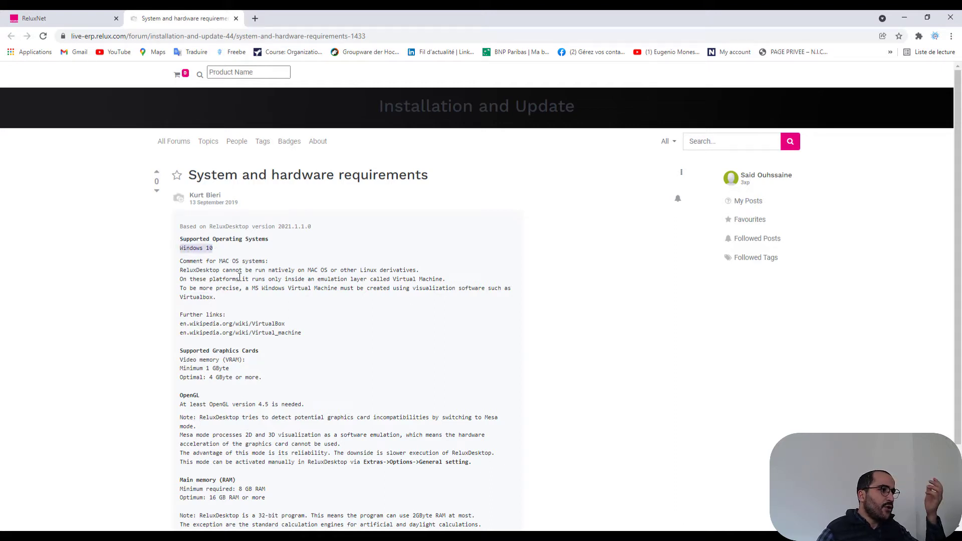
click(318, 271)
drag(318, 270, 340, 271)
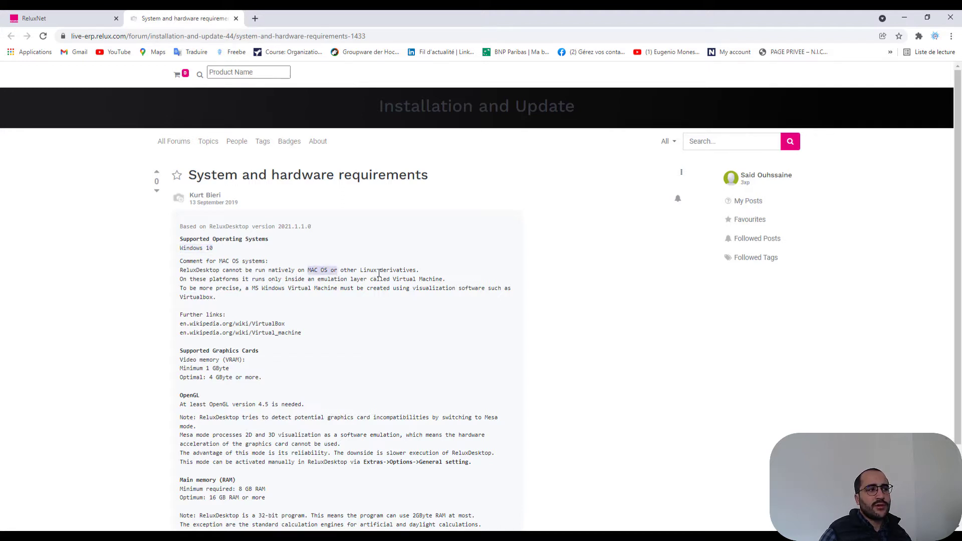
click(327, 286)
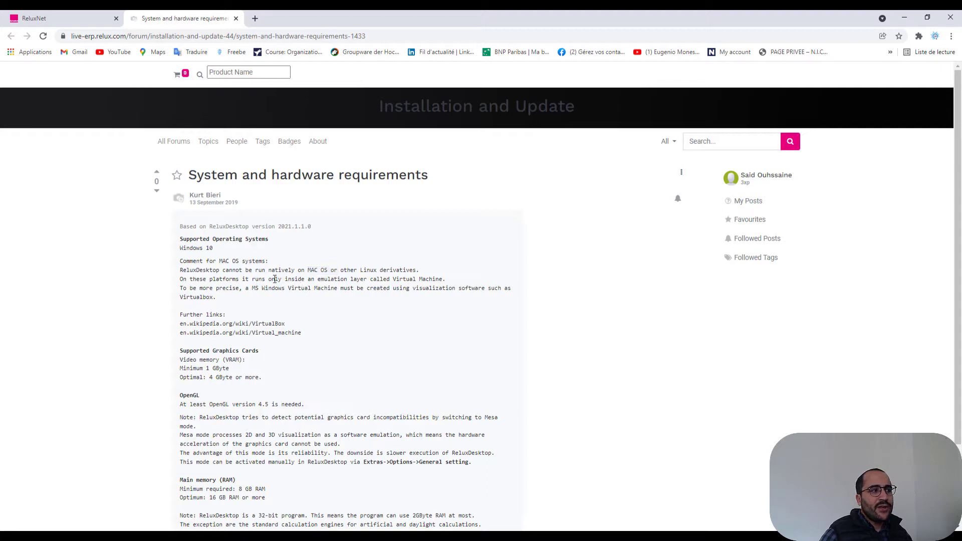
drag(285, 279, 371, 281)
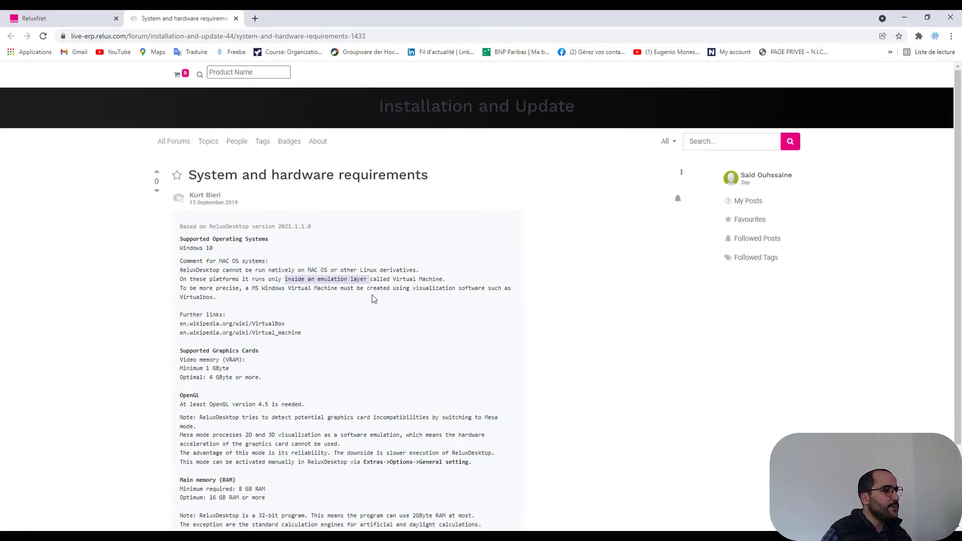
click(371, 295)
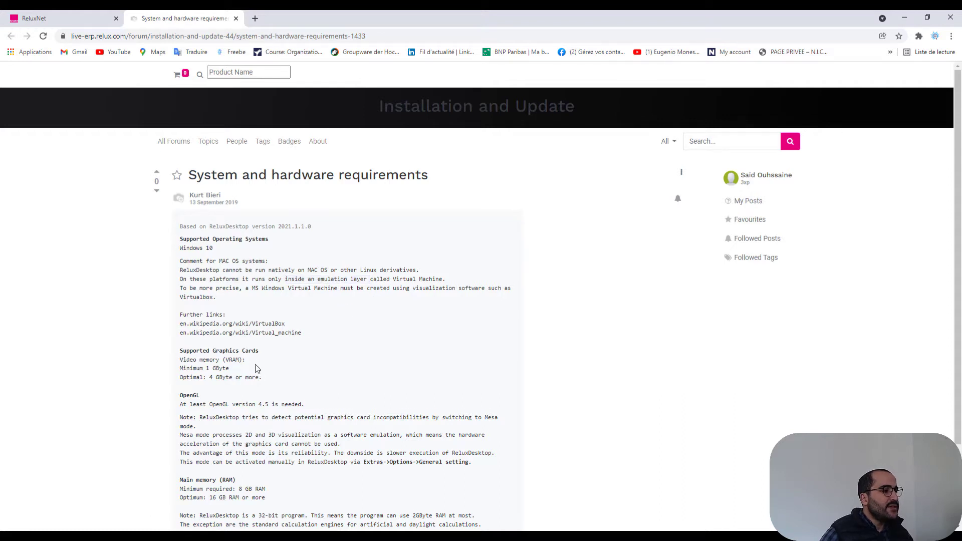
- Highlight the Supported Graphics Cards section with 1 GByte minimum and 4 GByte optimal video memory
scroll(251, 360, down, 1)
drag(214, 302, 260, 304)
click(254, 327)
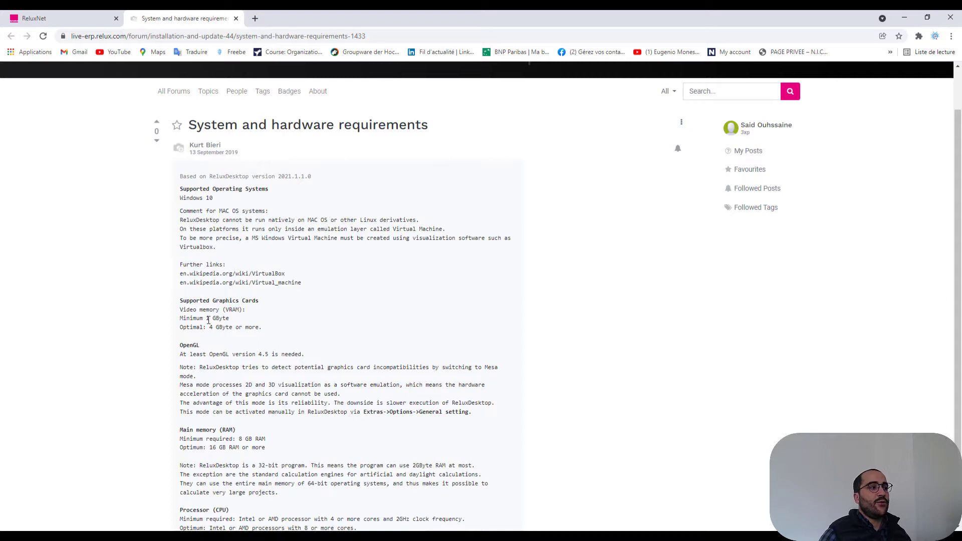
drag(206, 319, 229, 319)
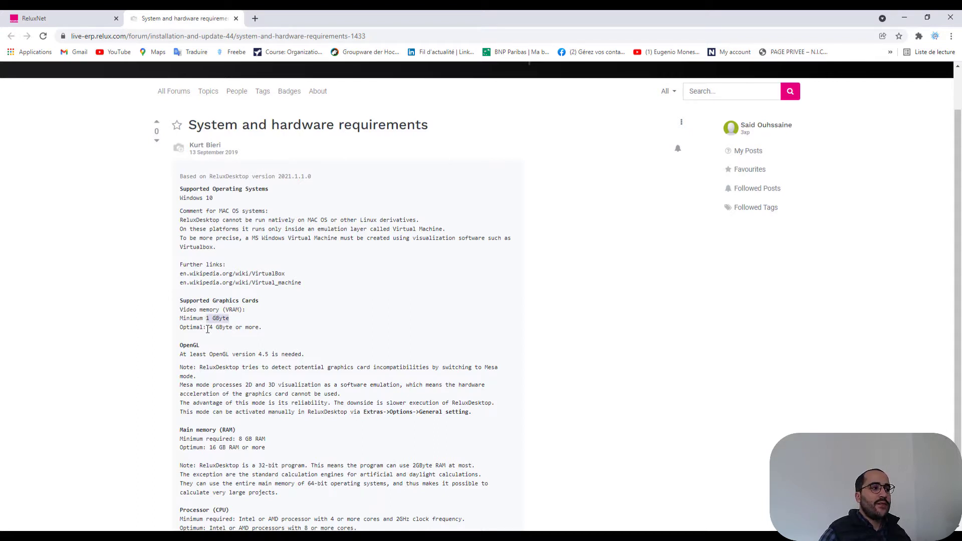
drag(208, 329, 243, 329)
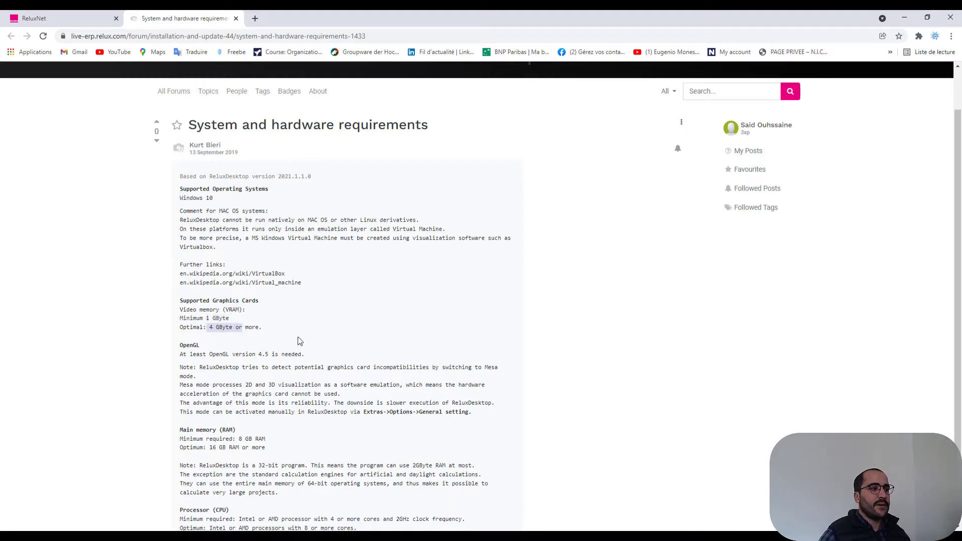
- Highlight the required OpenGL 4.5 version and the 16 GB optimum RAM
scroll(299, 340, down, 1)
scroll(299, 340, down, 1)
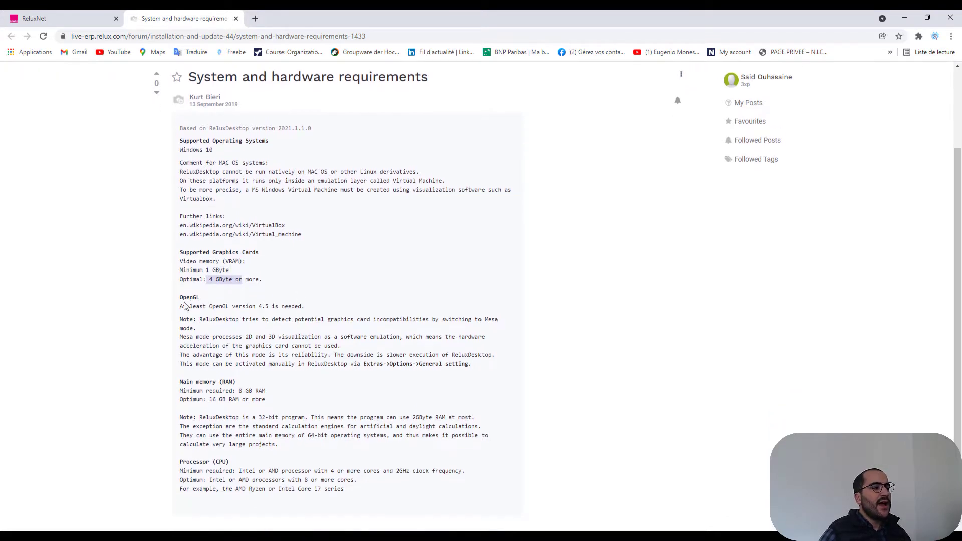
drag(180, 298, 199, 300)
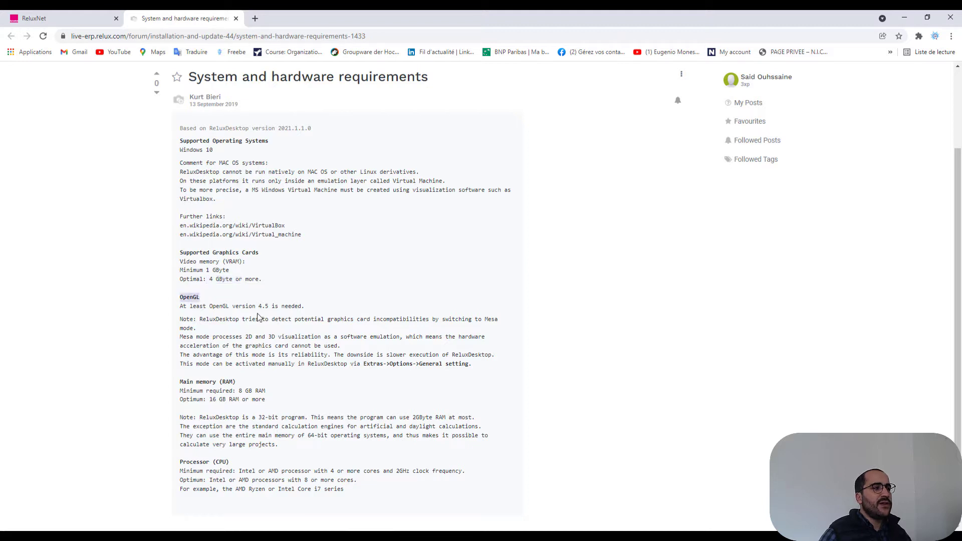
drag(259, 307, 269, 307)
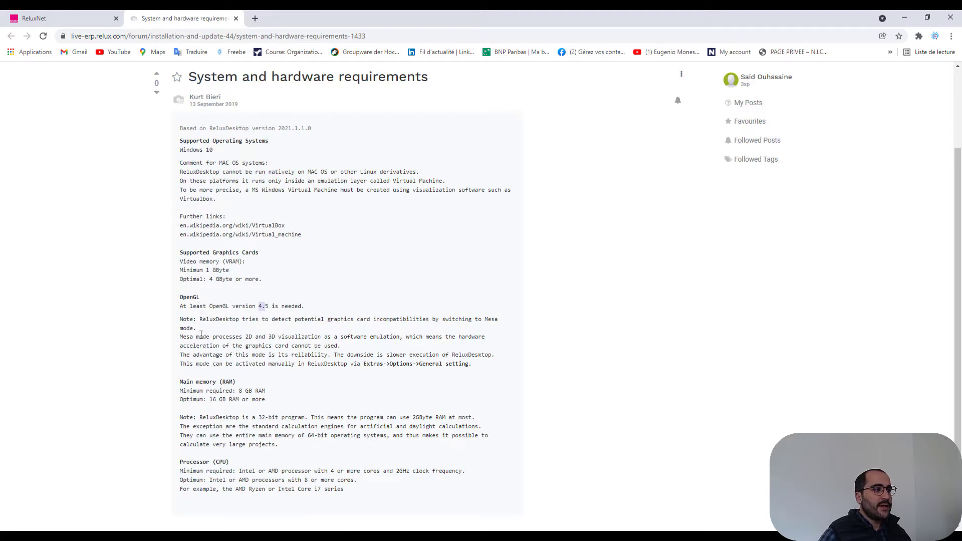
click(276, 394)
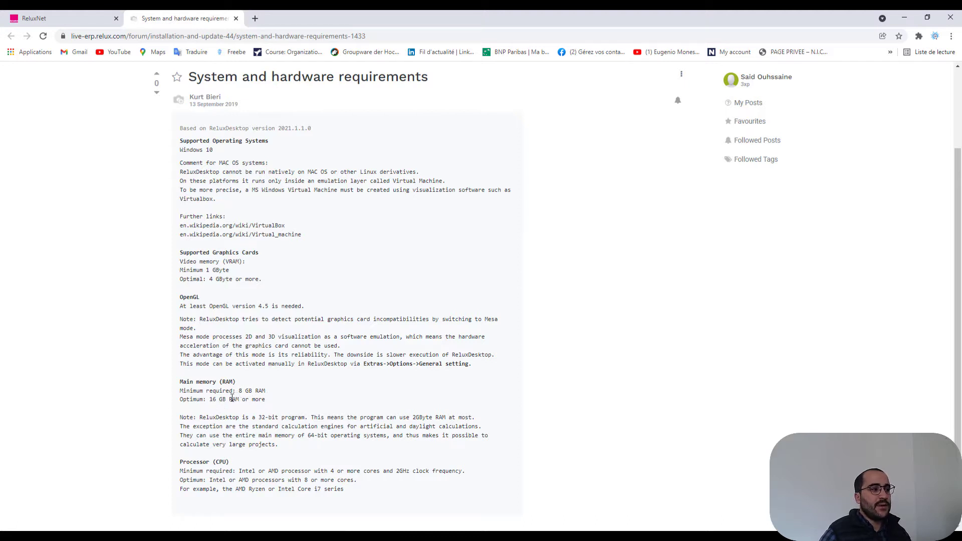
drag(207, 400, 225, 399)
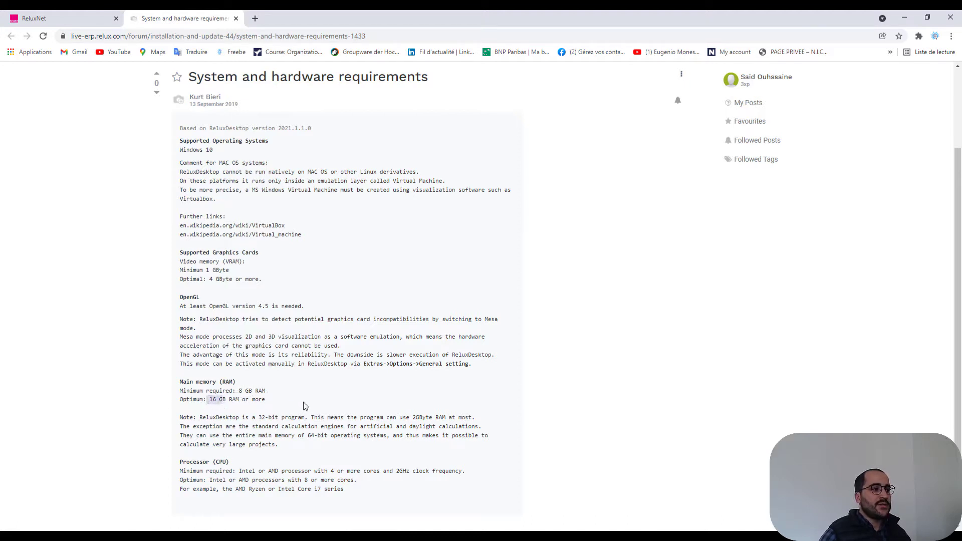
click(304, 403)
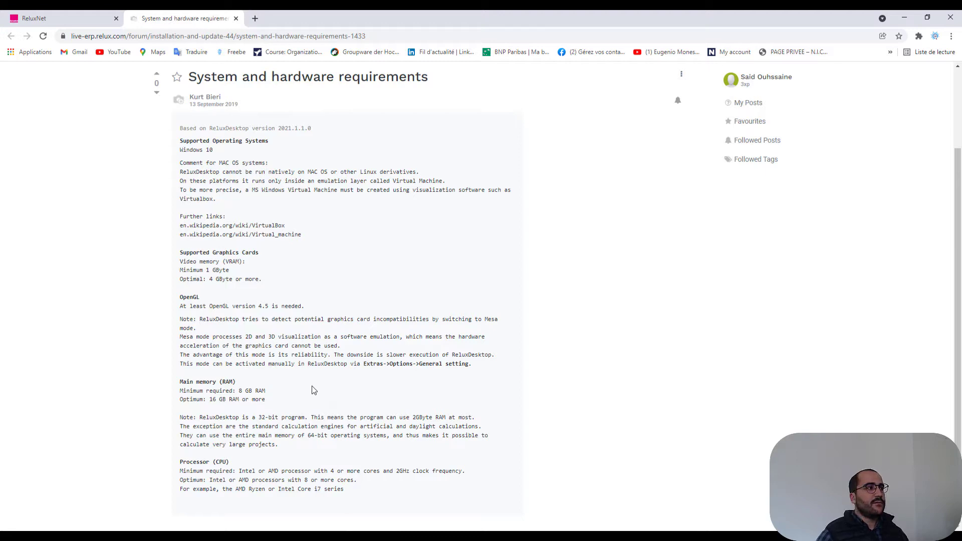
- Close the requirements post and start the free ReluxDesktop download
click(236, 19)
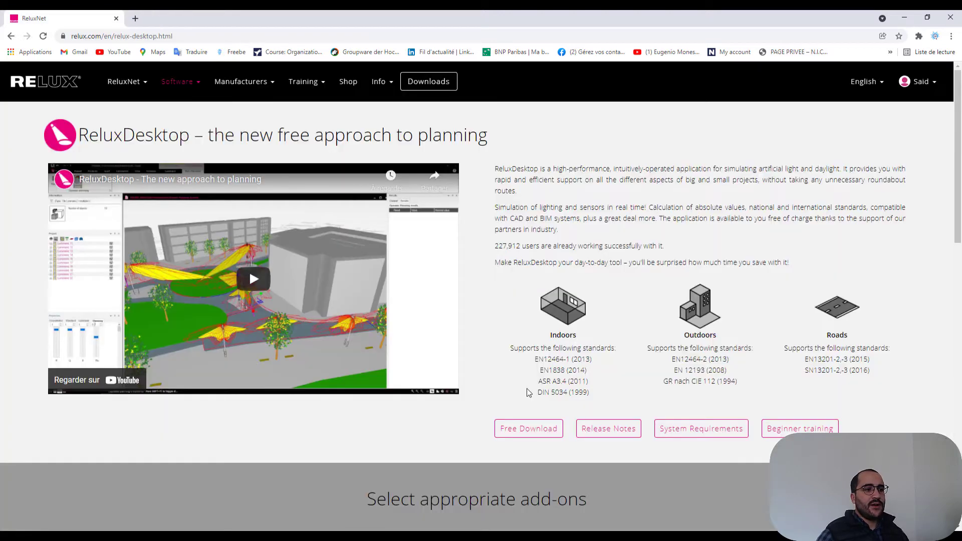
click(546, 434)
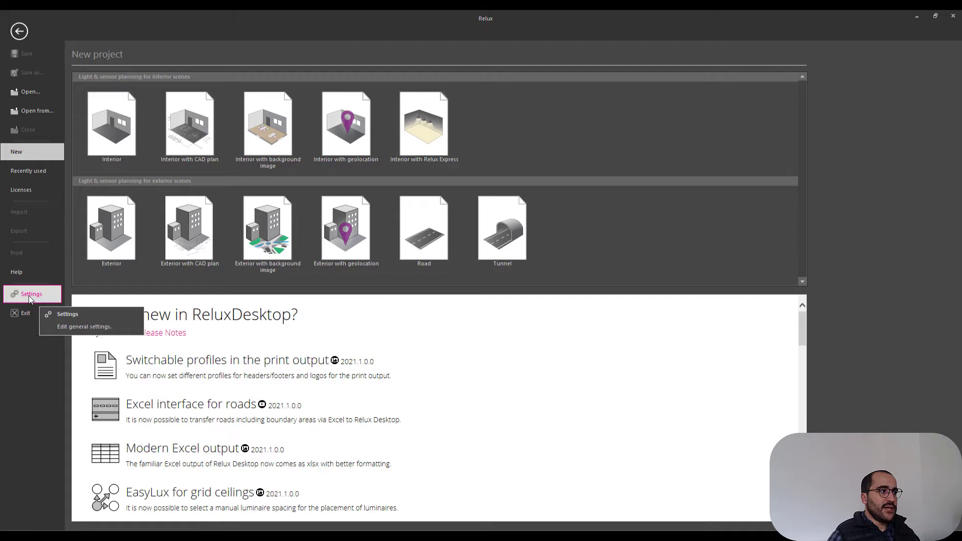
- In program settings, try the Light theme, then set the theme back to Dark and confirm
click(29, 296)
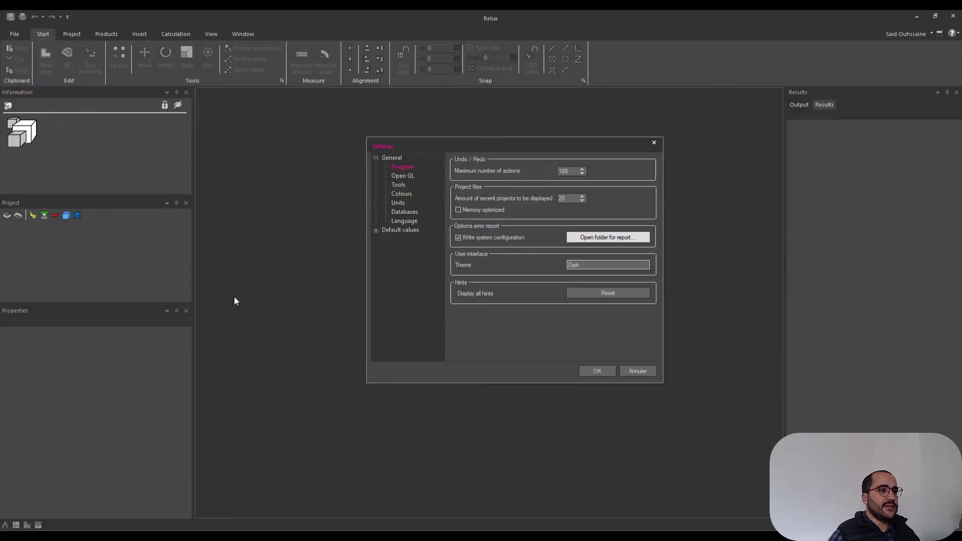
click(581, 265)
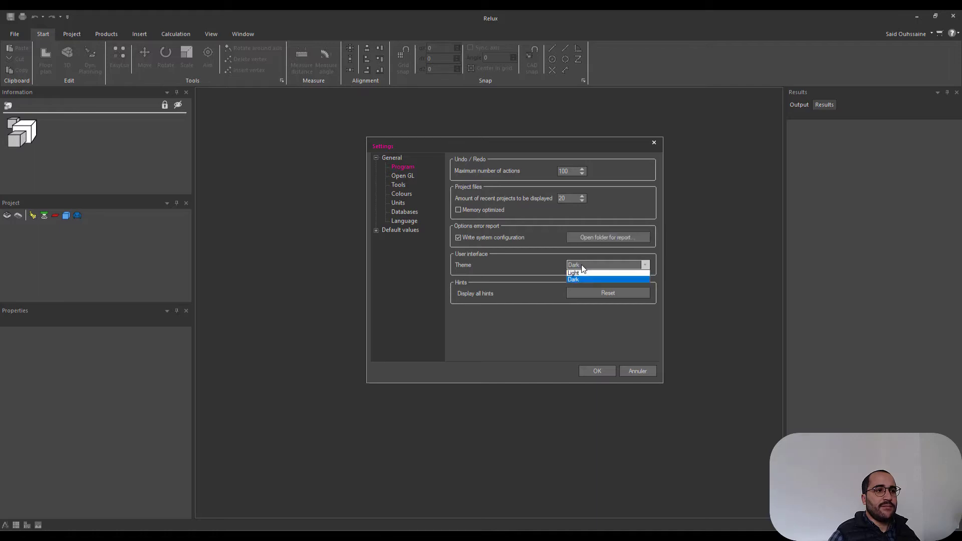
click(599, 279)
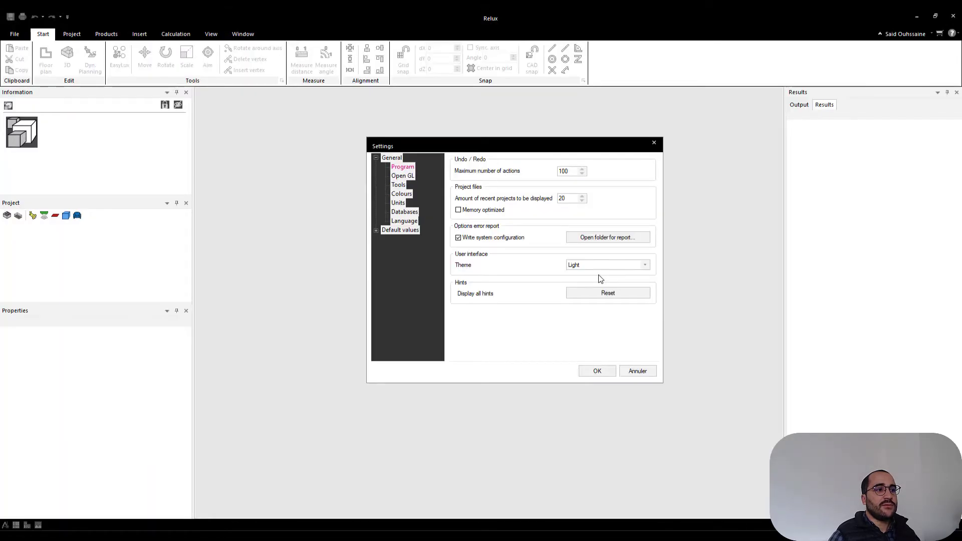
click(599, 265)
click(586, 276)
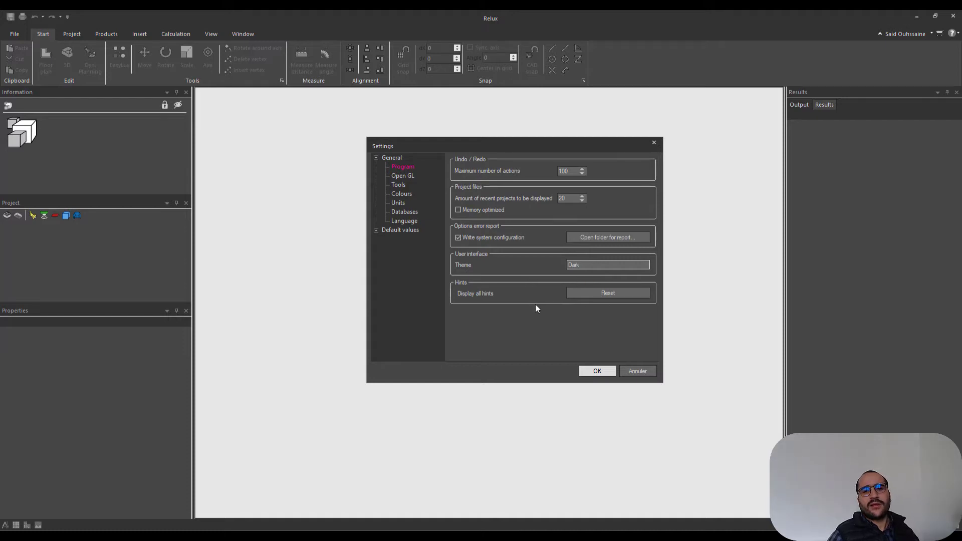
click(597, 371)
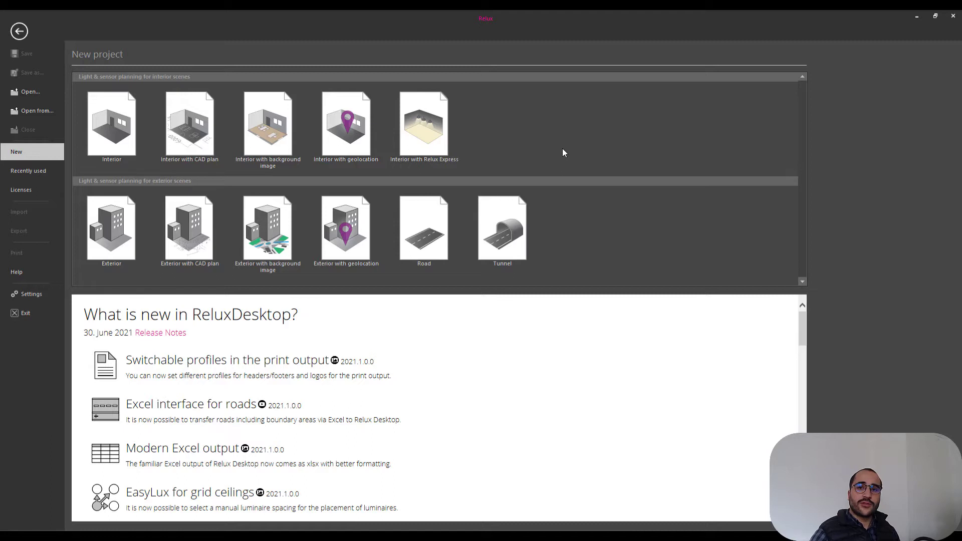
click(34, 190)
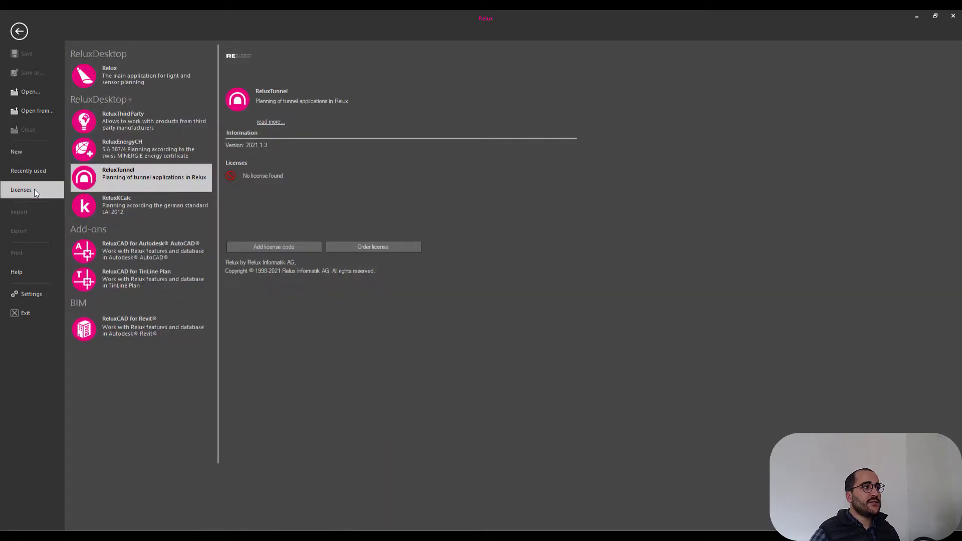
click(152, 179)
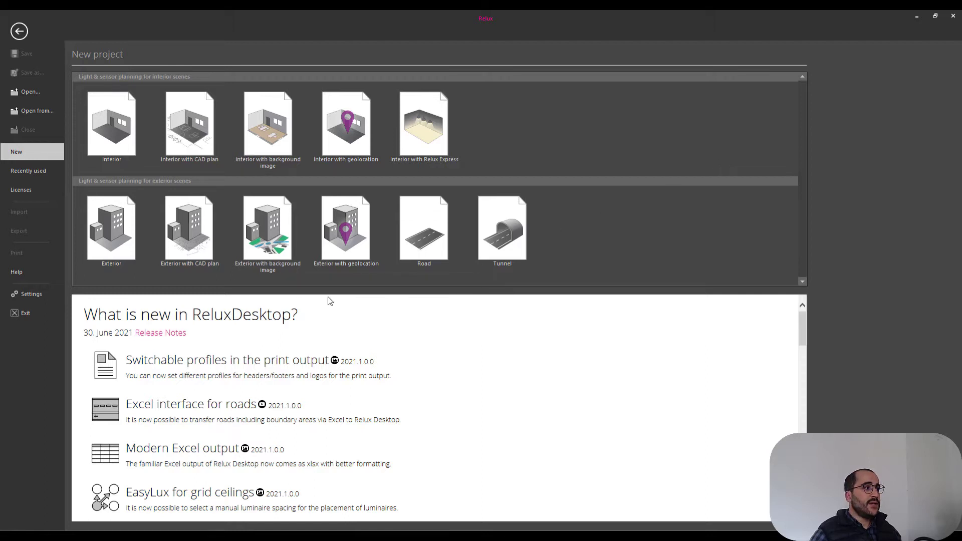
- Open Help > Sample projects, browse the example files and pick Floor-Planning.rdf
click(45, 275)
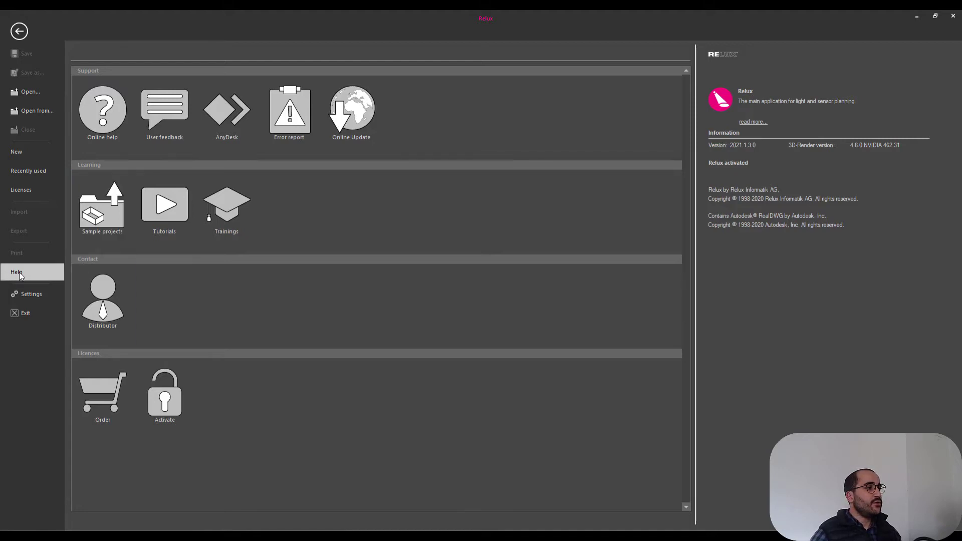
click(121, 233)
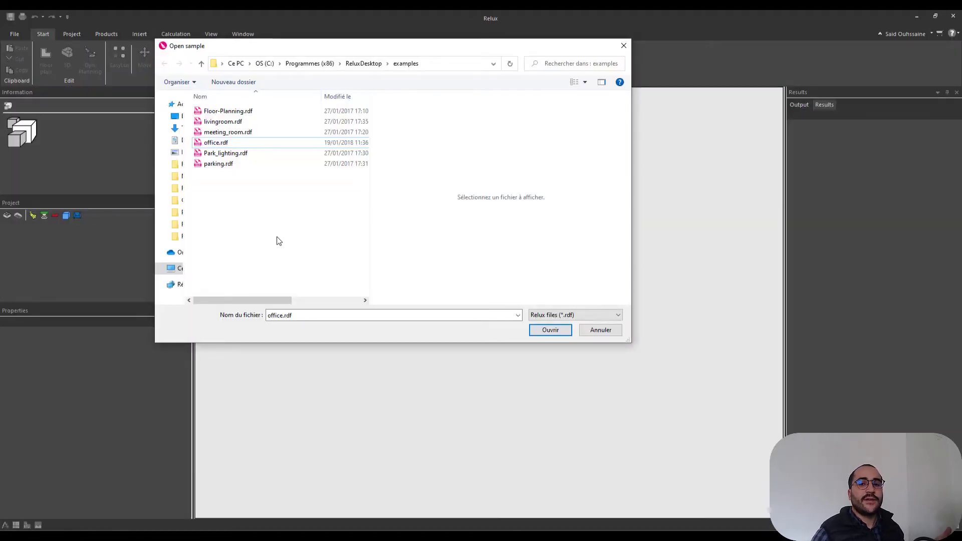
click(231, 115)
click(230, 118)
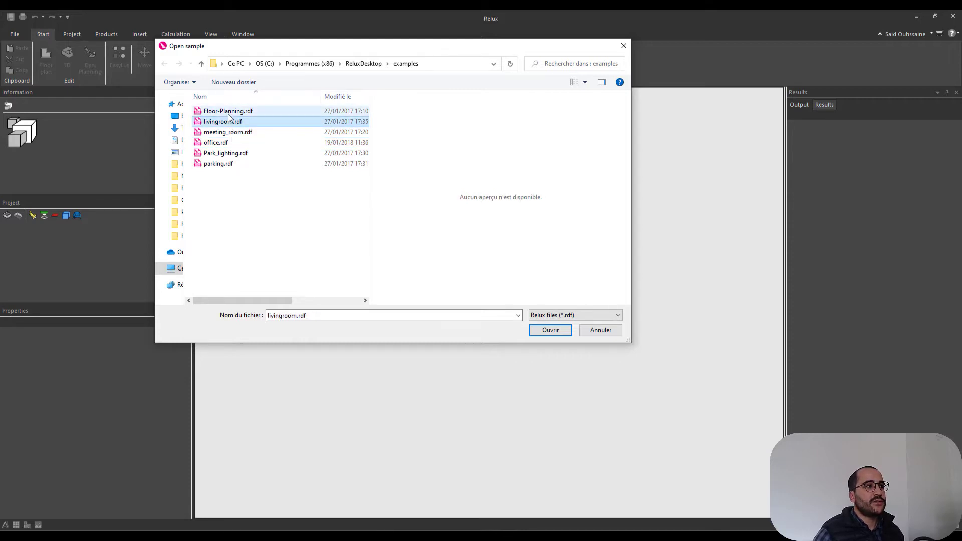
click(229, 112)
click(229, 121)
click(229, 132)
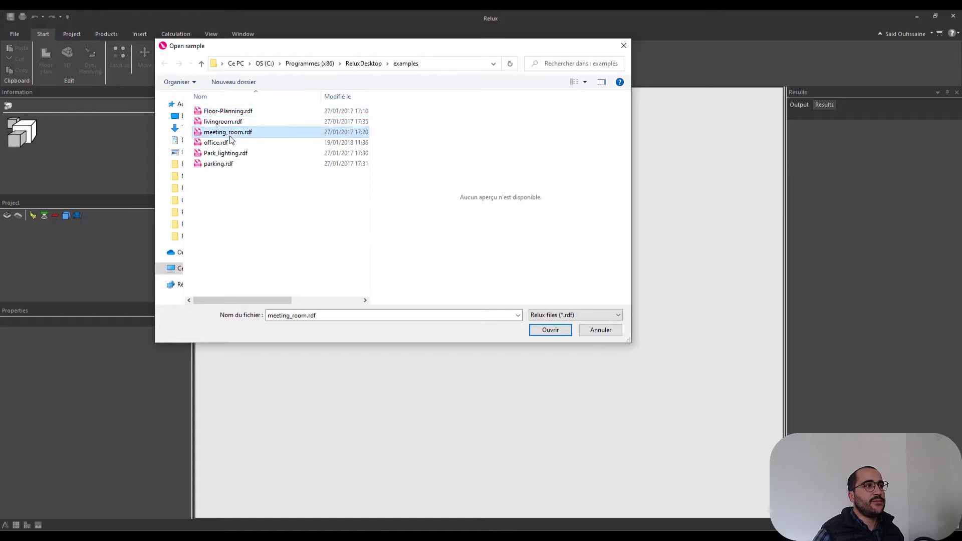
click(229, 143)
click(231, 154)
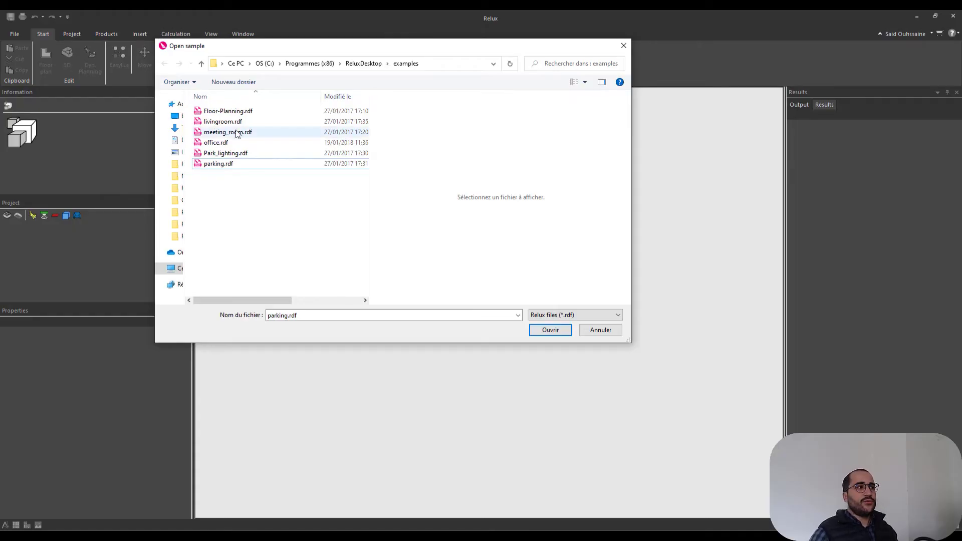
click(240, 113)
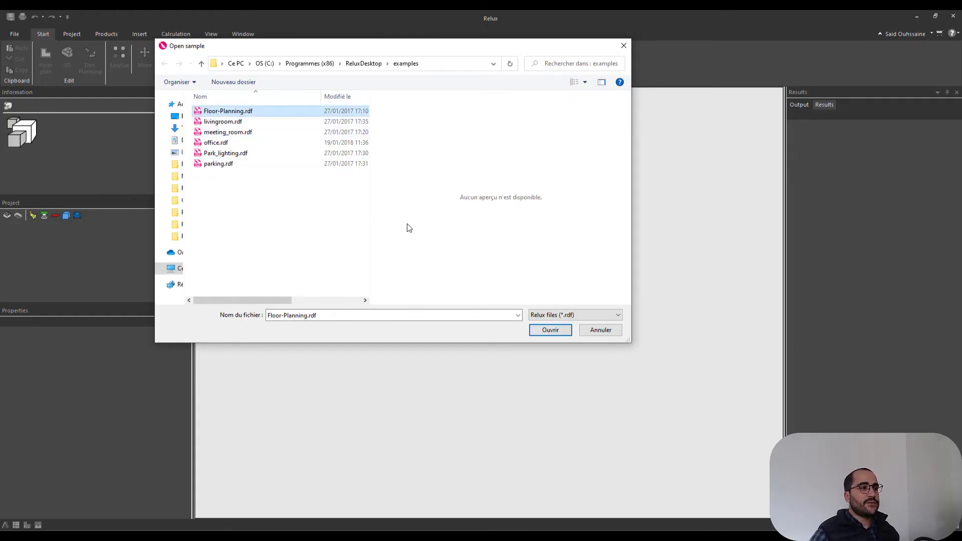
- Open Floor-Planning, maximize its floor plan window and switch it to 3D
click(549, 331)
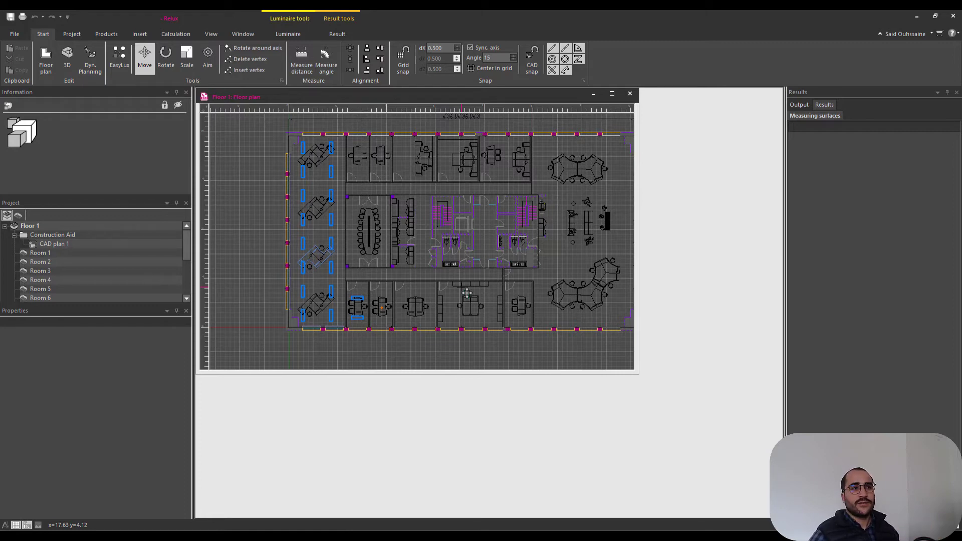
click(611, 94)
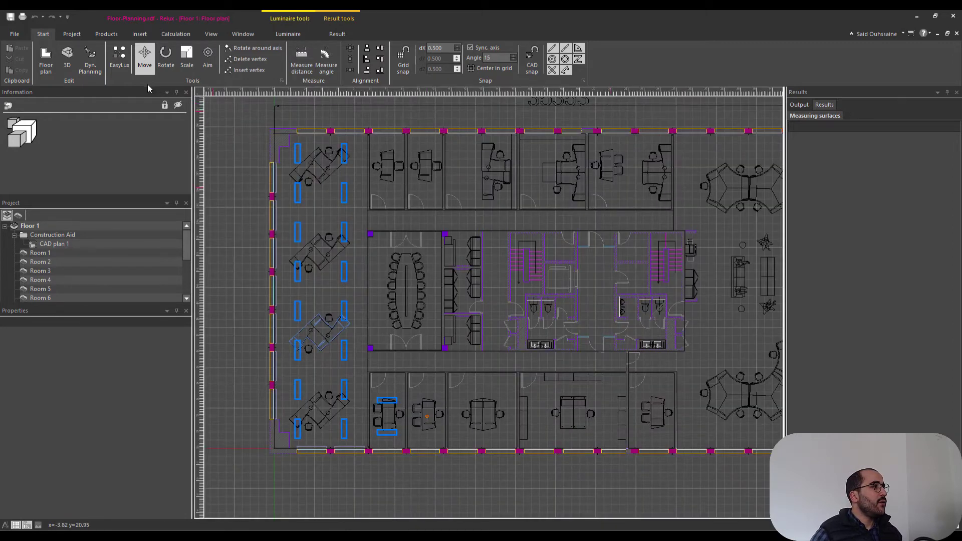
click(67, 58)
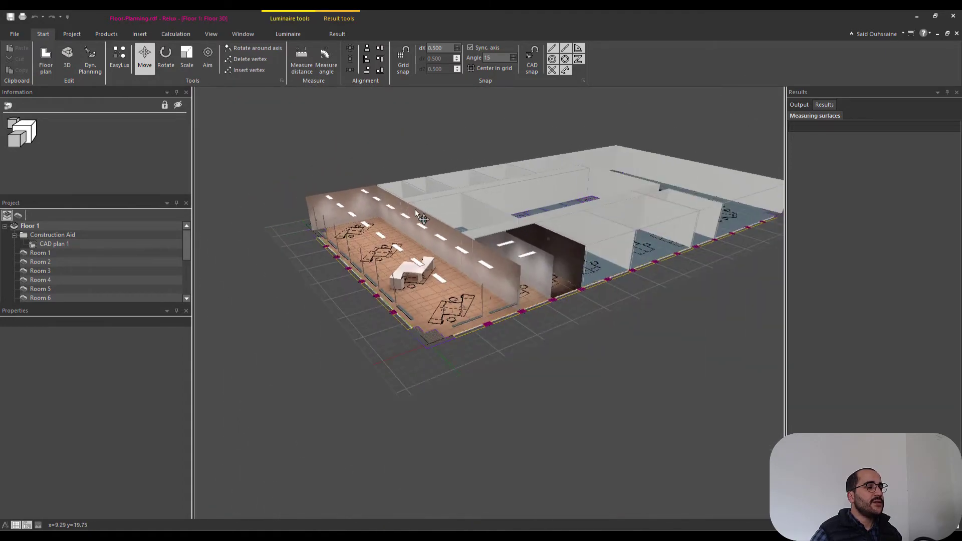
- Orbit and zoom the 3D office floor to view it from several angles
middle_drag(401, 215, 551, 201)
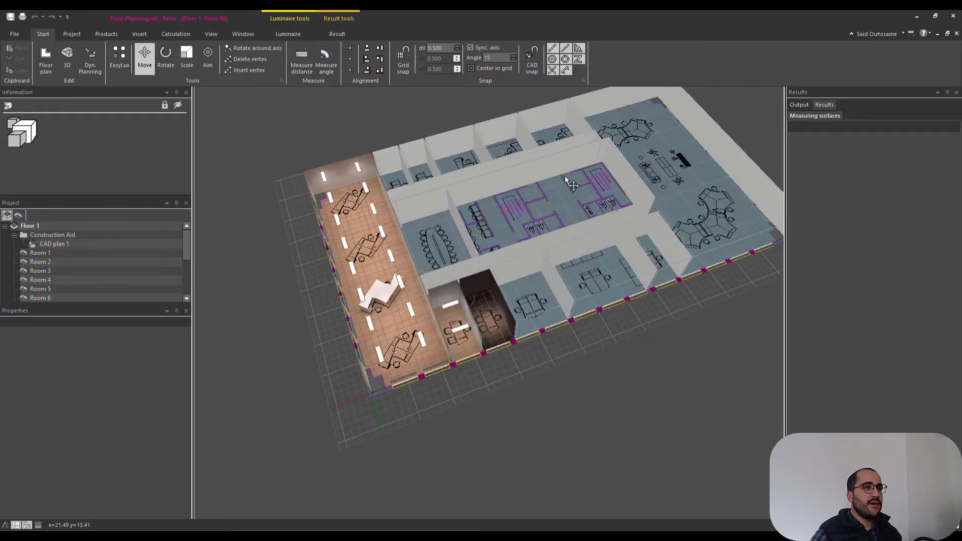
middle_drag(363, 245, 372, 270)
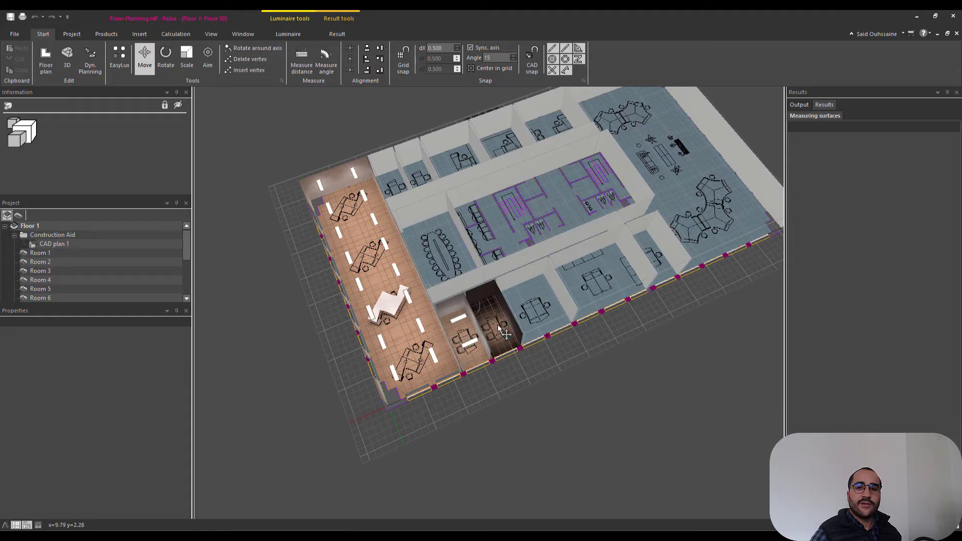
middle_drag(516, 321, 510, 358)
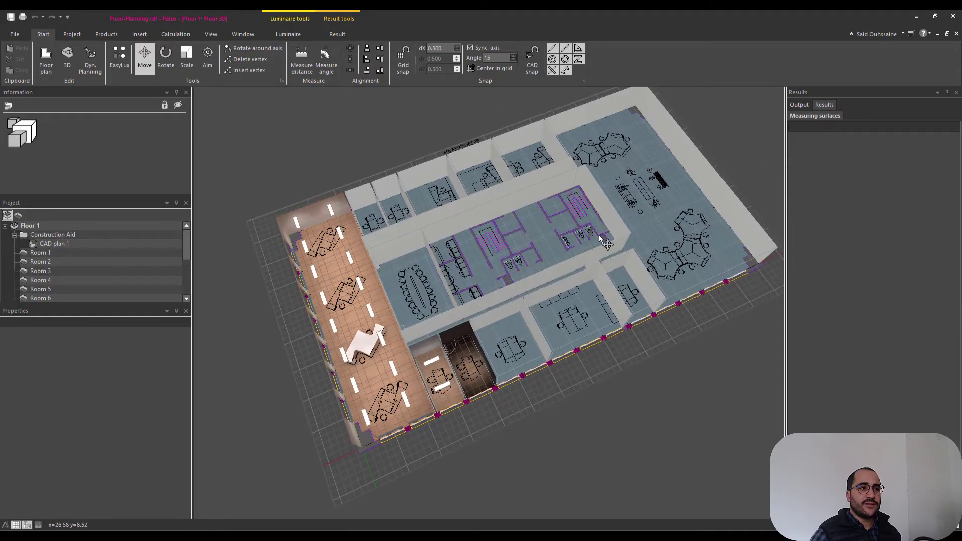
middle_drag(574, 268, 585, 299)
scroll(395, 304, up, 3)
scroll(418, 259, down, 8)
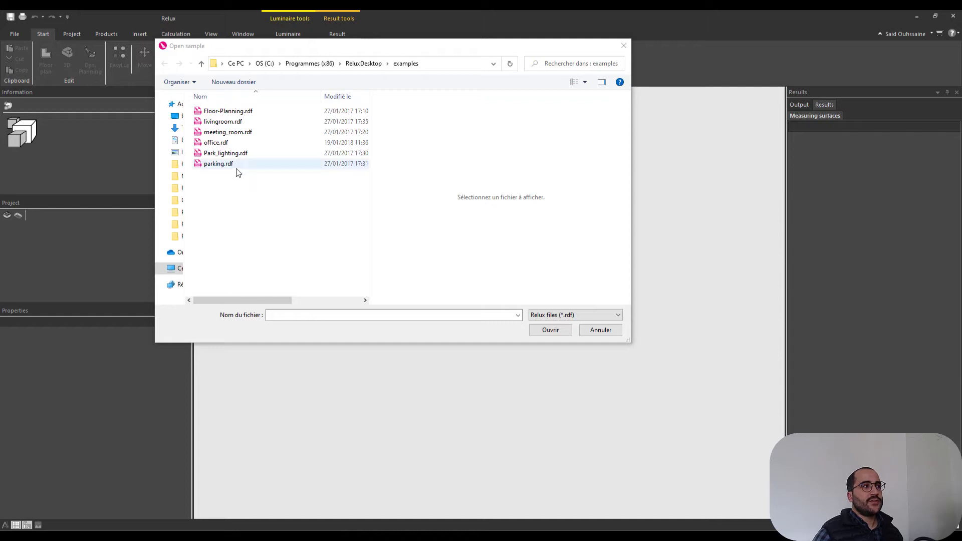
- Select and open livingroom.rdf from the Open sample dialog
click(237, 122)
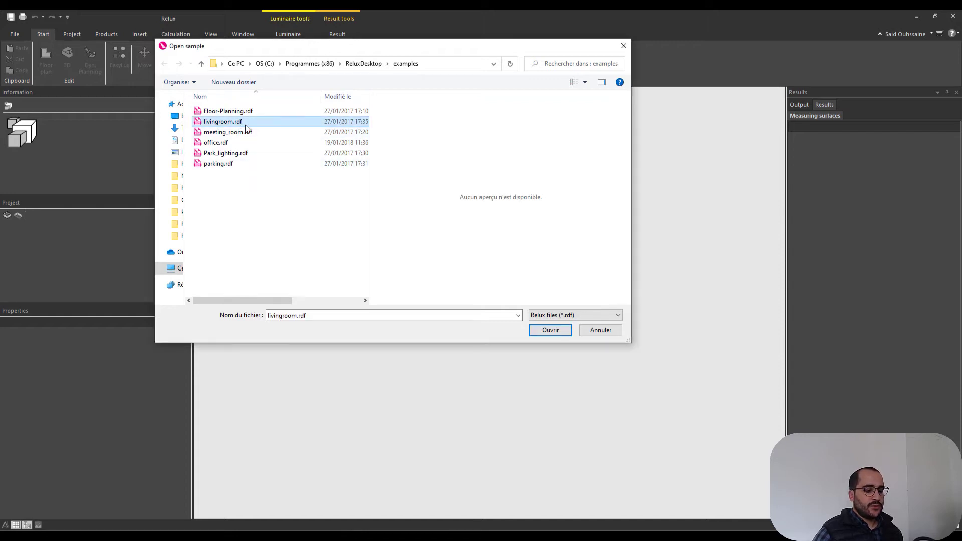
double_click(245, 125)
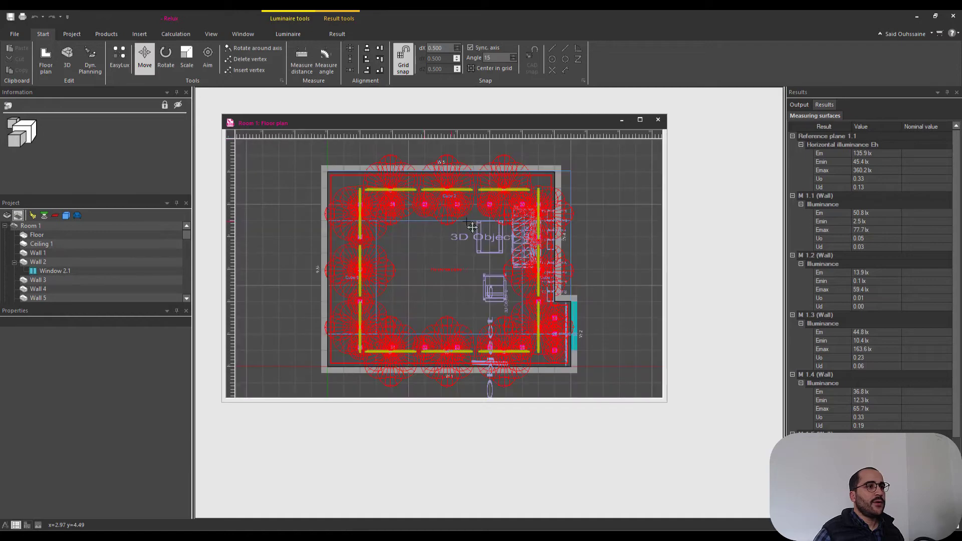
- Maximize the Room 1 floor plan and close the Results, Output, Information, Project and Properties panels
click(640, 120)
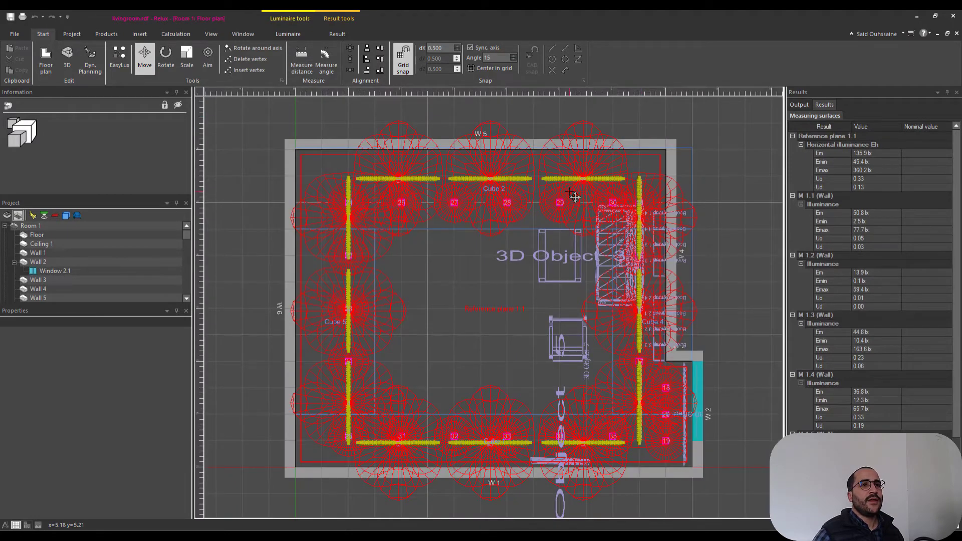
click(956, 93)
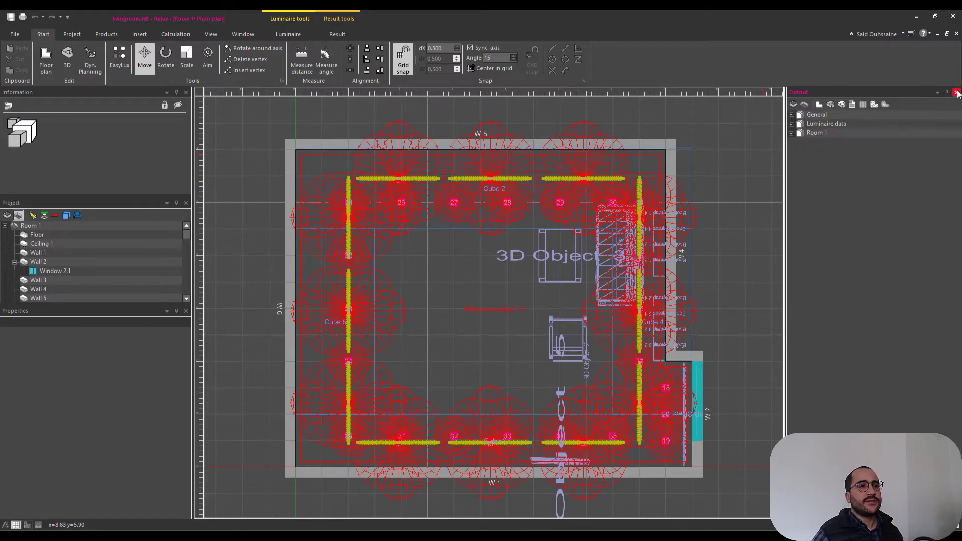
click(957, 92)
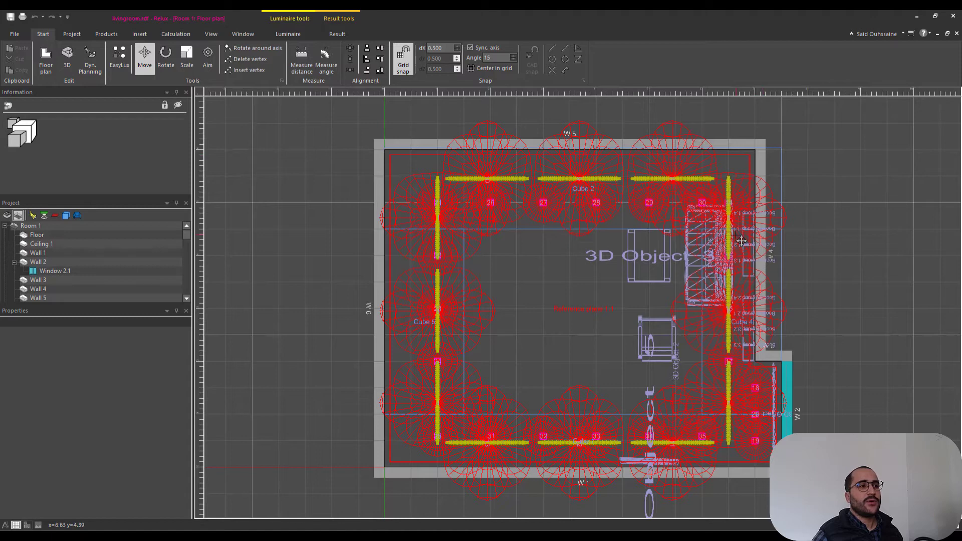
click(185, 92)
click(186, 93)
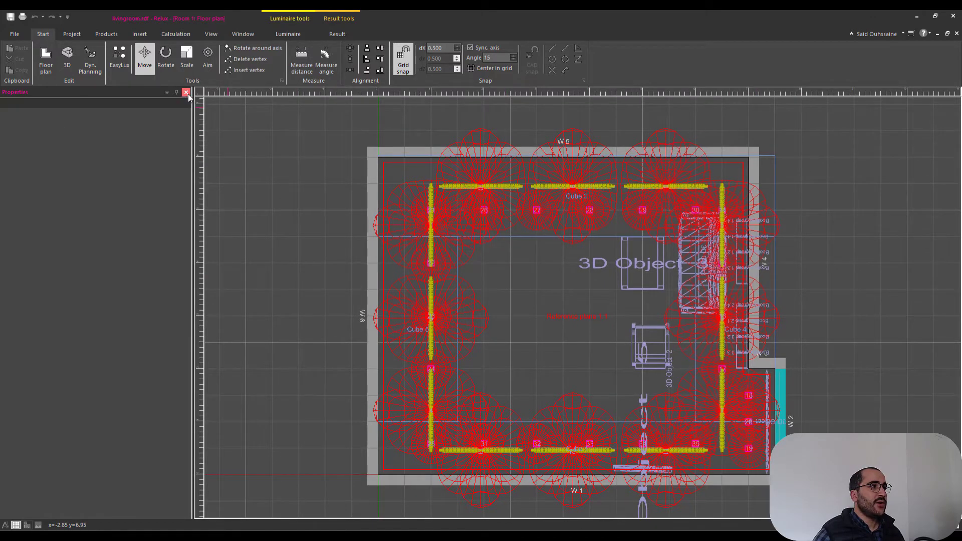
click(186, 92)
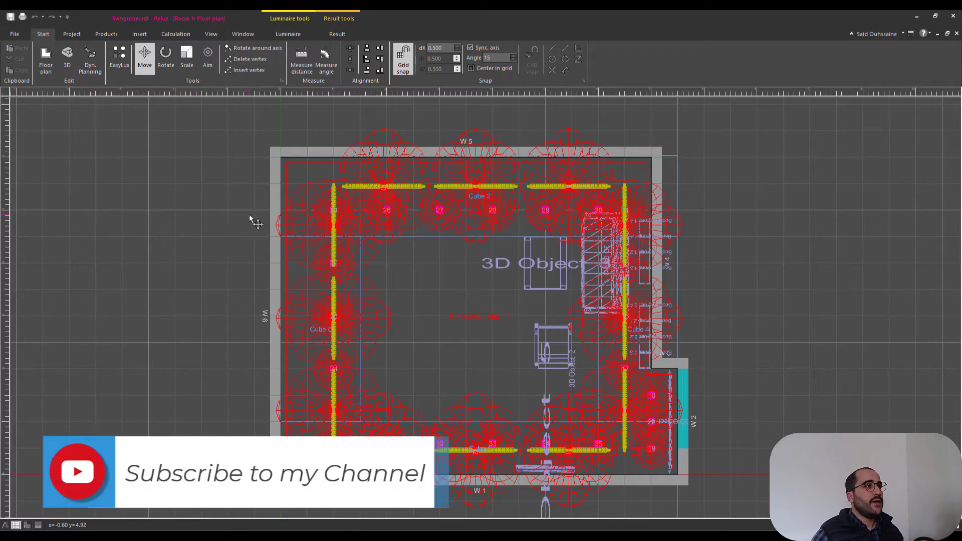
scroll(254, 219, down, 3)
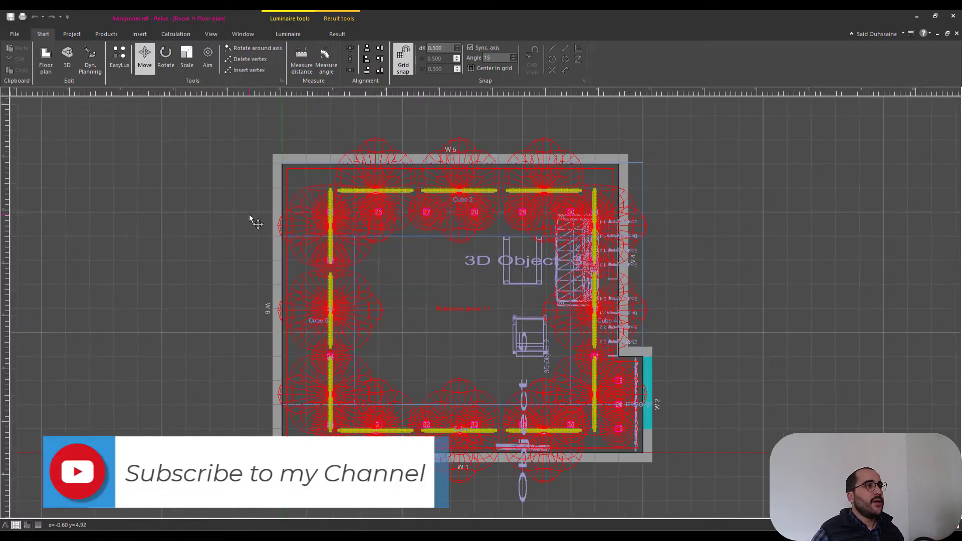
- Switch Room 1 to 3D, turn off C-Planes and Ldc, and orbit to a low side view
click(73, 67)
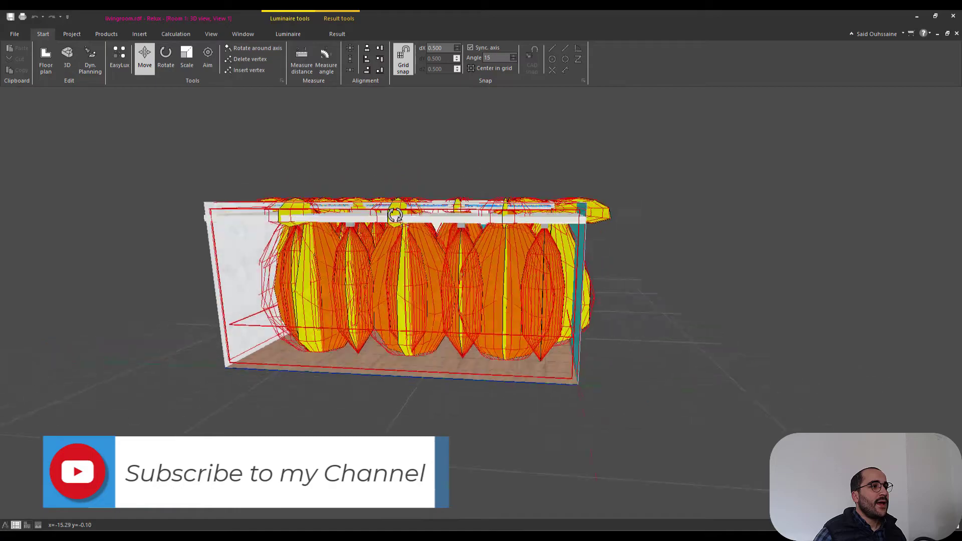
middle_drag(470, 256, 420, 248)
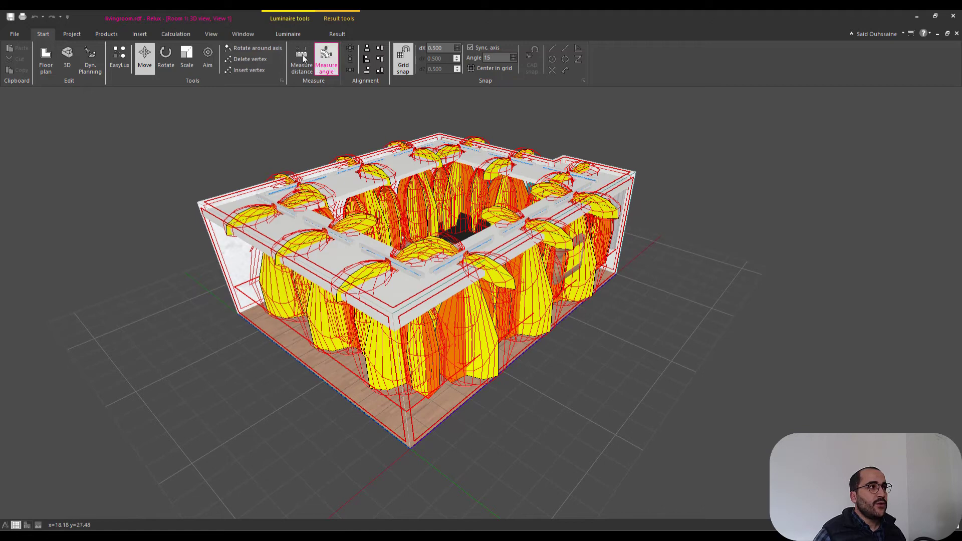
click(290, 34)
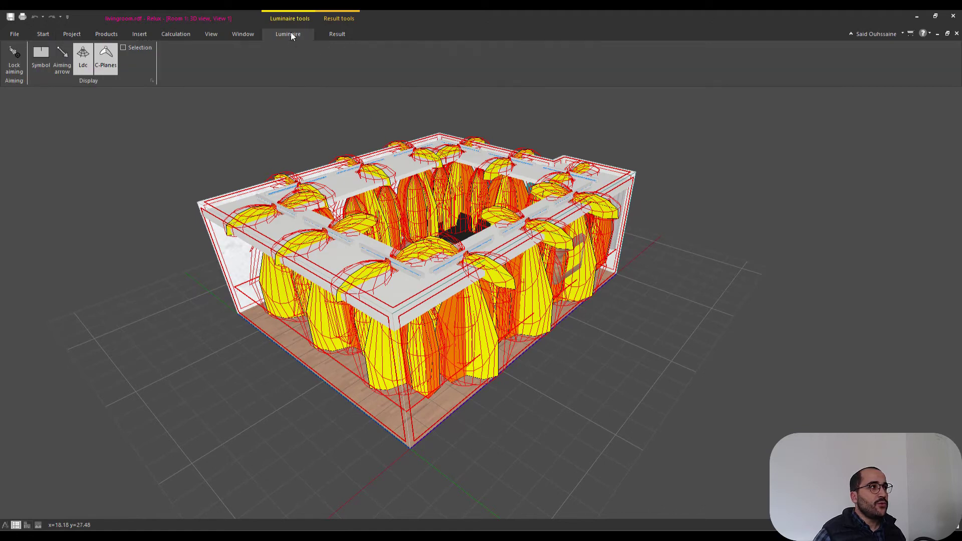
click(105, 58)
click(84, 66)
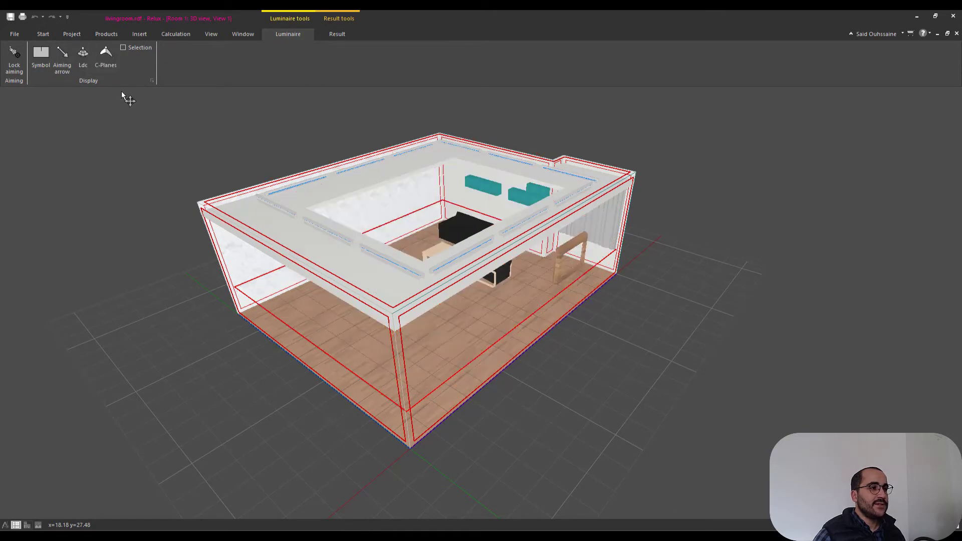
middle_drag(206, 159, 322, 118)
scroll(413, 252, up, 10)
scroll(412, 252, down, 10)
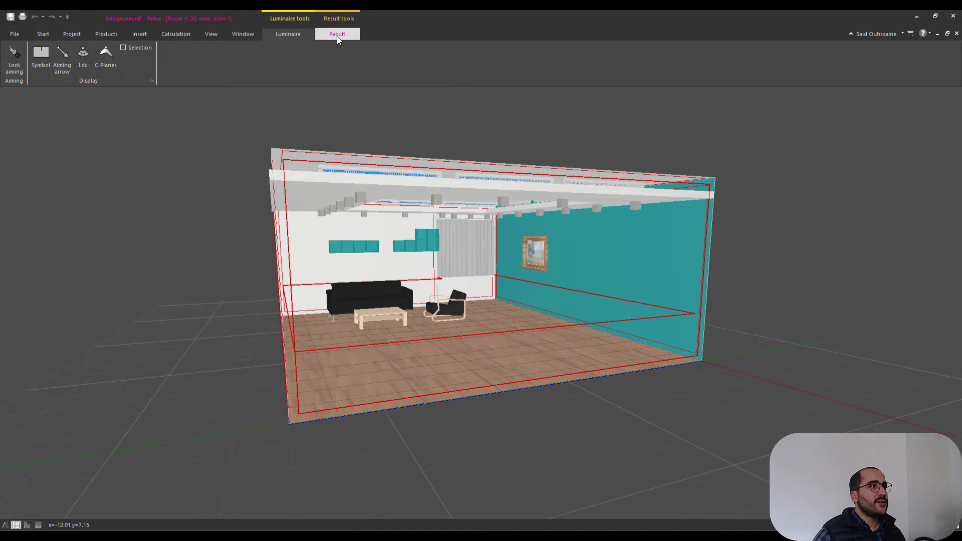
- Render Room 1 in 3D Luminance, orbit to a near-frontal view, then switch to Raytracing
click(337, 35)
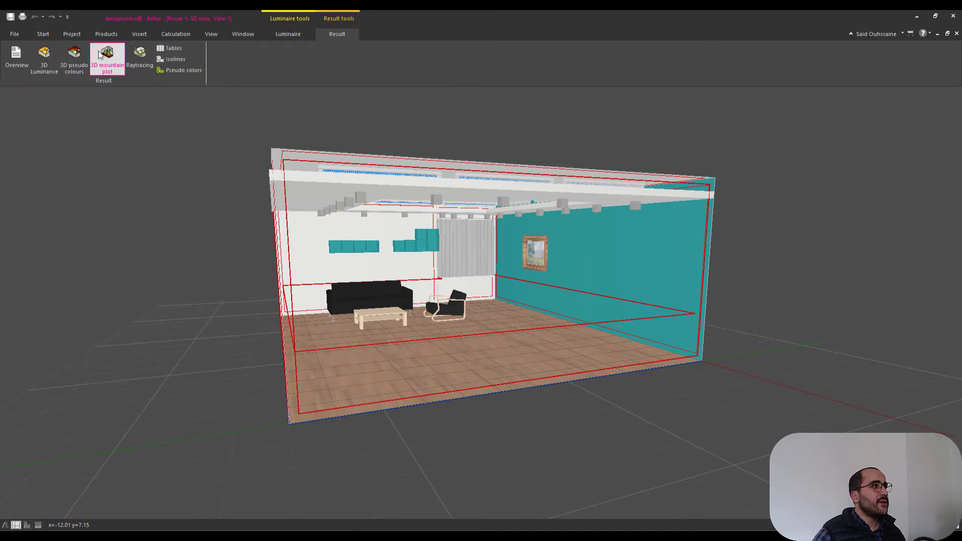
click(45, 55)
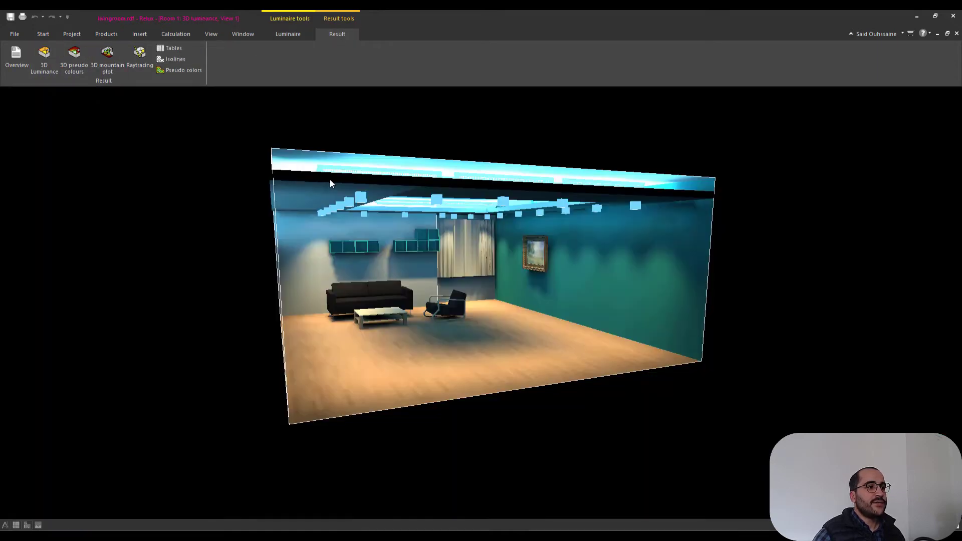
drag(329, 179, 241, 176)
drag(513, 289, 471, 267)
scroll(471, 267, up, 5)
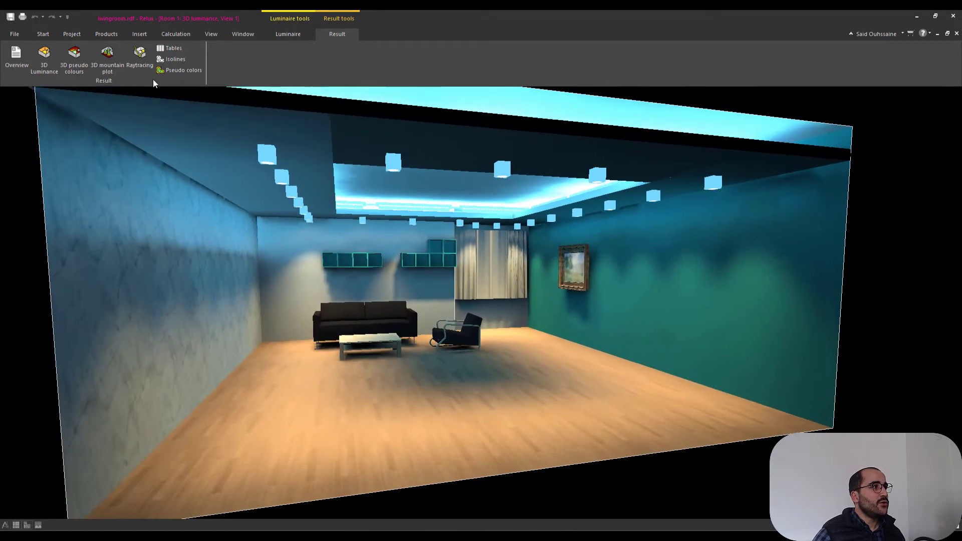
click(140, 56)
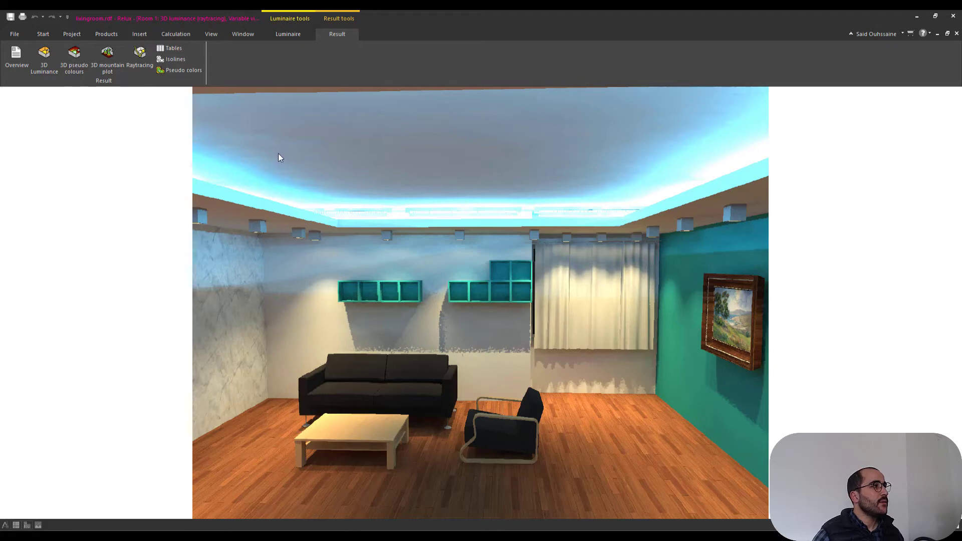
- Close the living room project without saving its changes
click(15, 34)
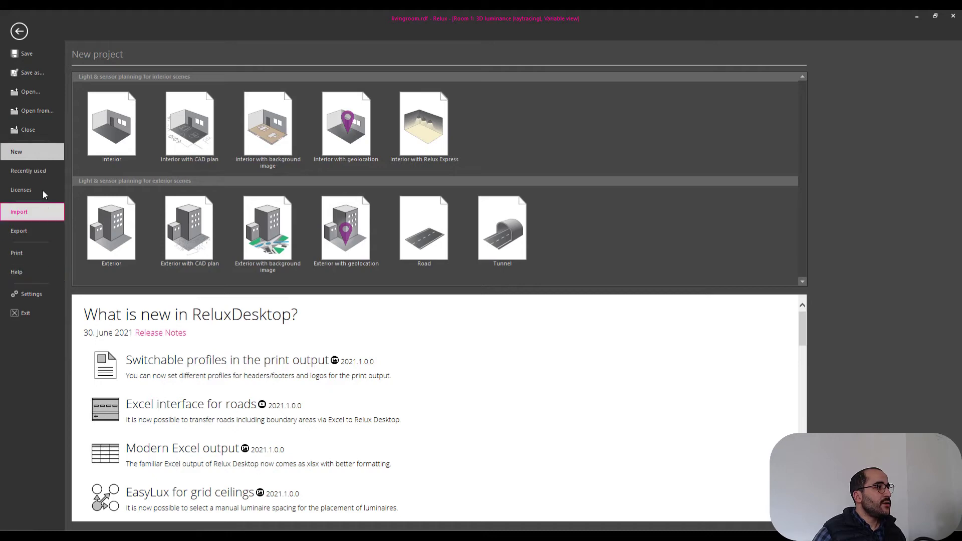
click(39, 130)
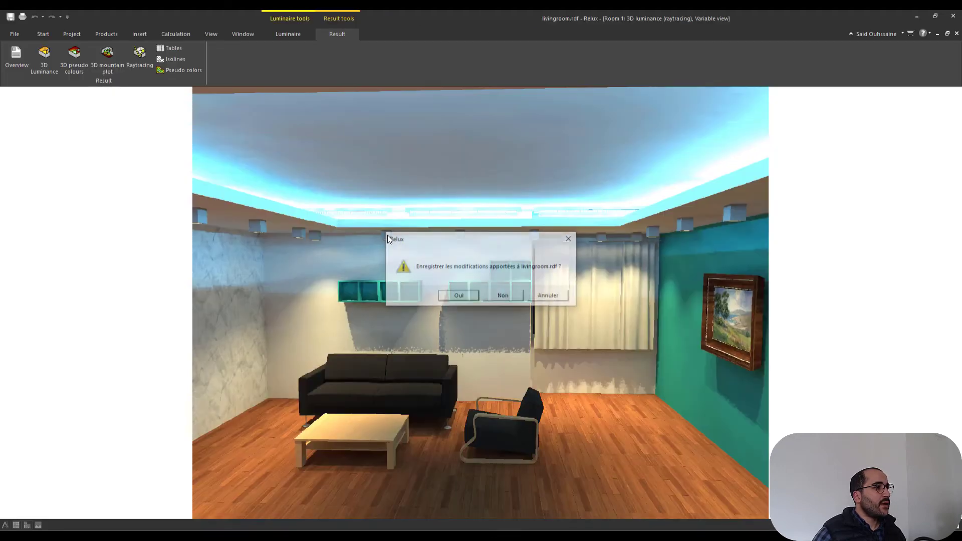
click(503, 295)
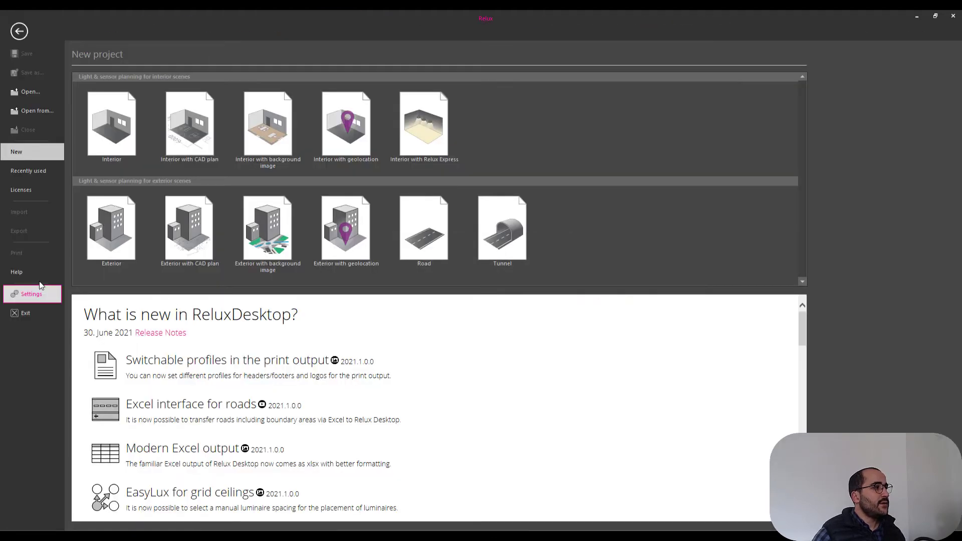
- Open the meeting_room.rdf sample project from the Help samples
click(37, 276)
click(103, 213)
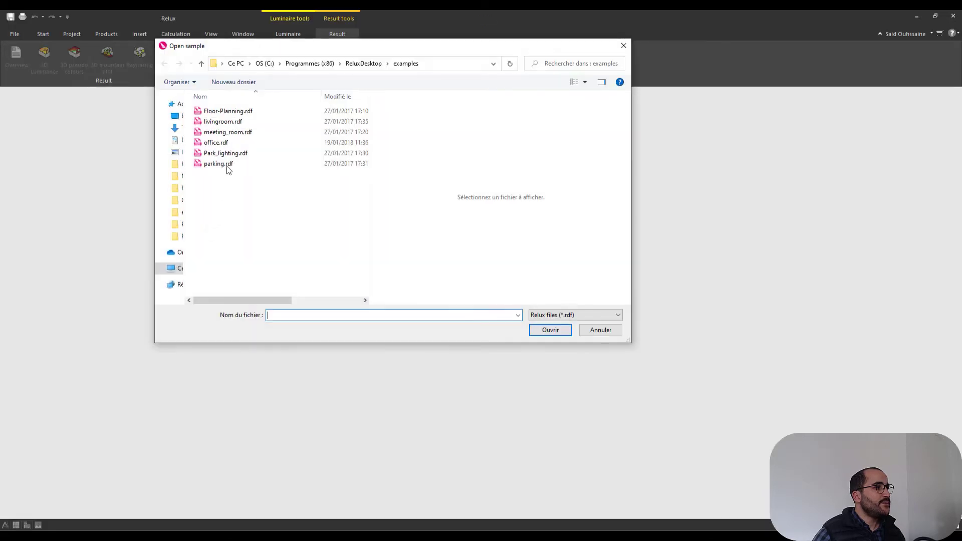
click(229, 133)
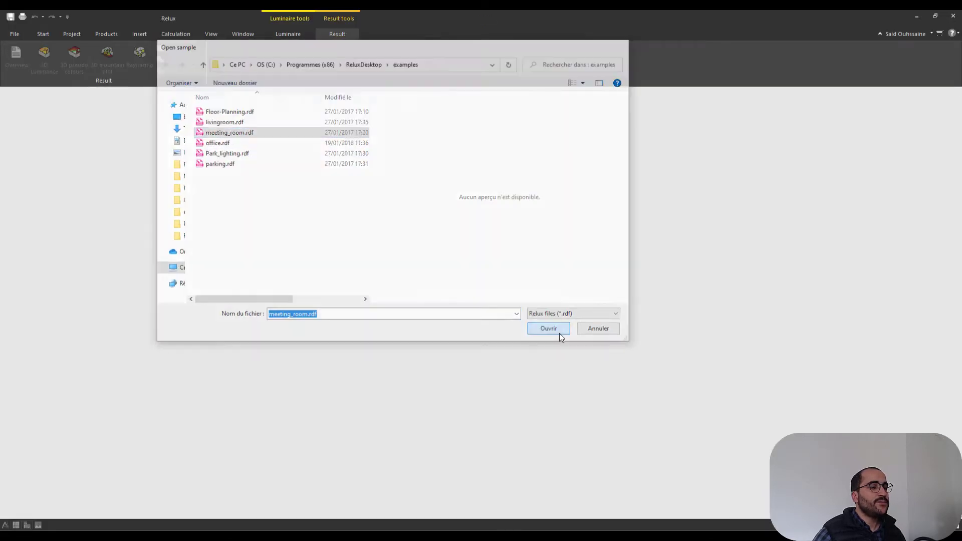
click(560, 334)
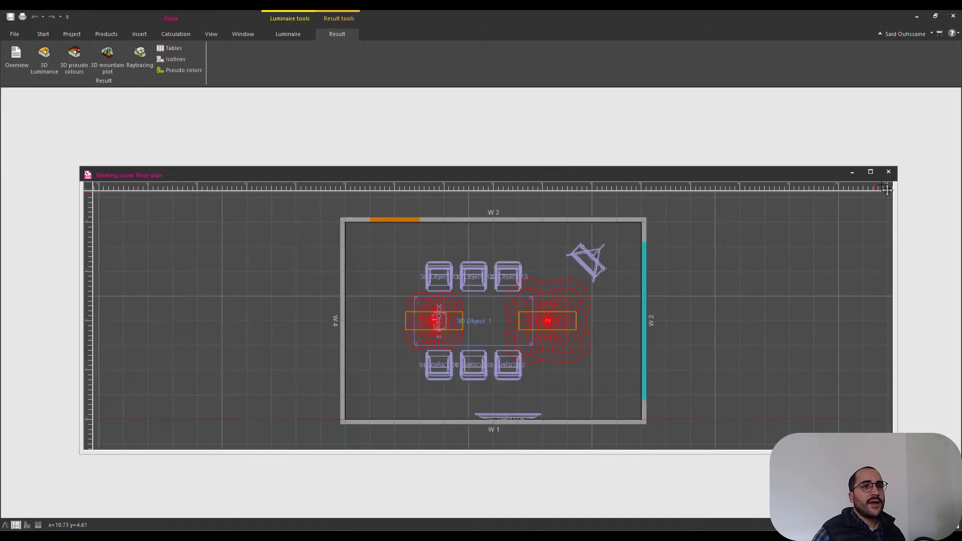
- Maximize the meeting room floor plan and switch it to a 3D view from the front
click(871, 171)
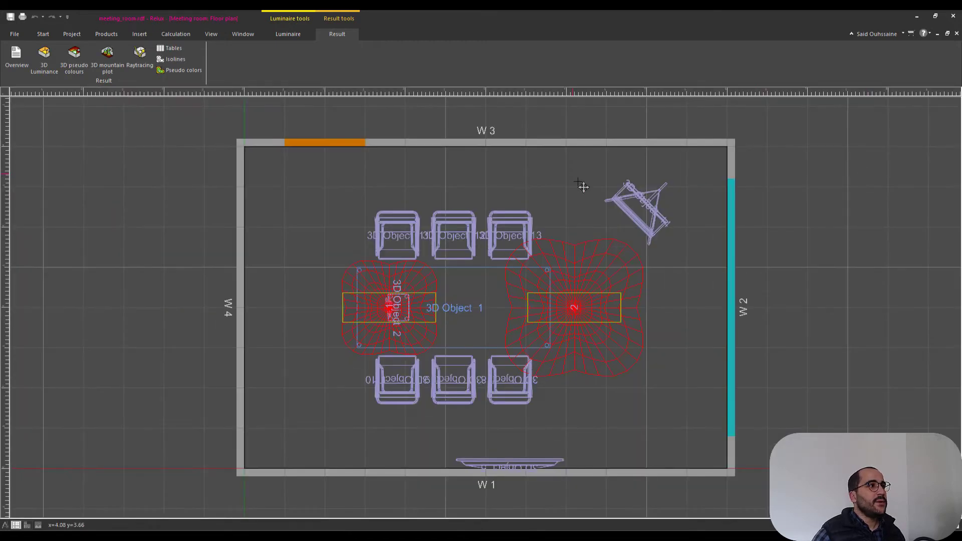
click(43, 35)
click(67, 56)
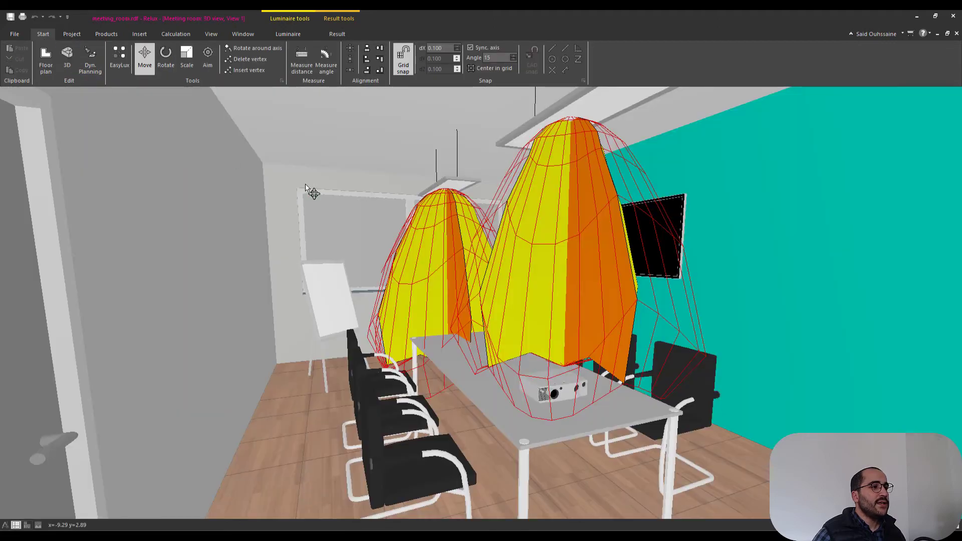
scroll(307, 198, down, 5)
scroll(378, 208, up, 3)
mouse_move(377, 208)
mouse_down()
mouse_move(543, 215)
mouse_move(350, 213)
mouse_move(408, 207)
mouse_move(385, 221)
mouse_up()
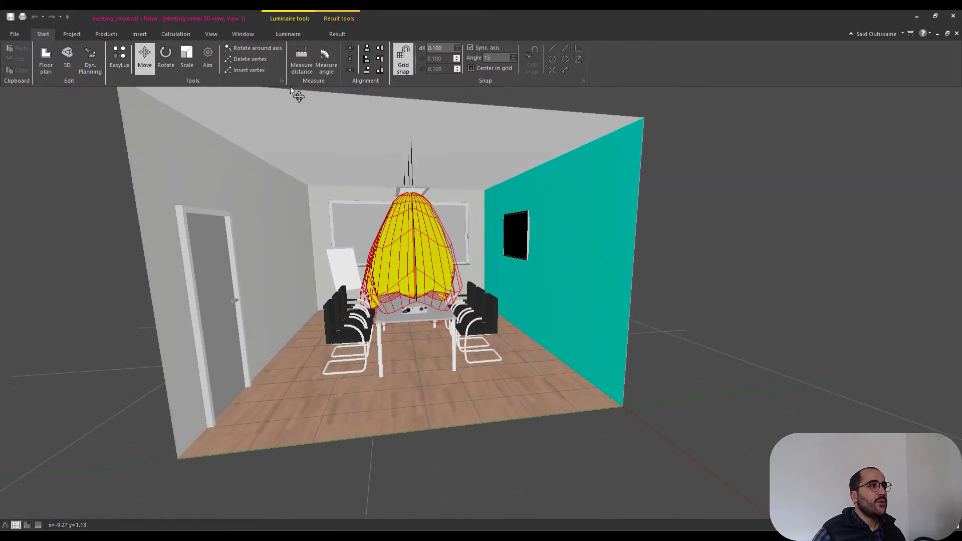
- Hide the luminaires' Ldc curves and C-Planes, then orbit to a side view
click(293, 34)
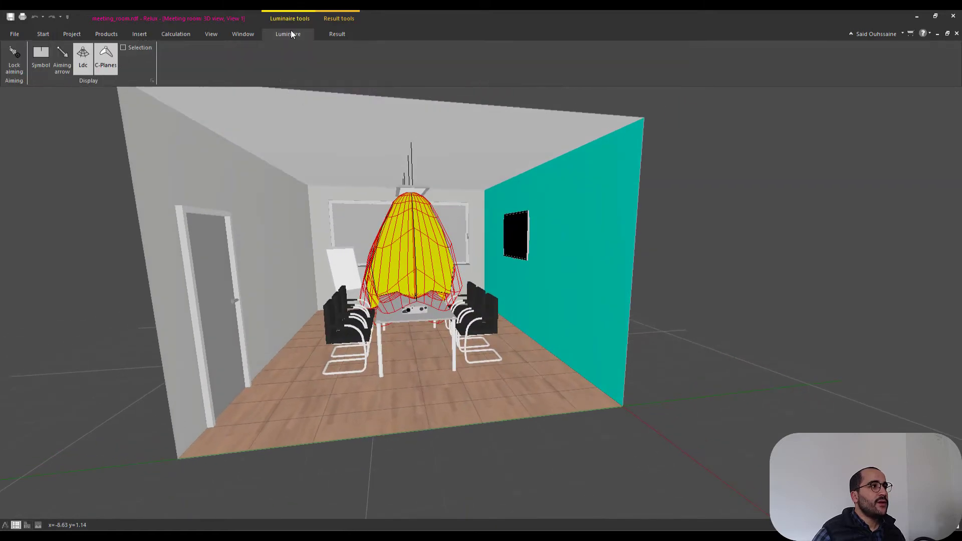
click(82, 54)
click(110, 55)
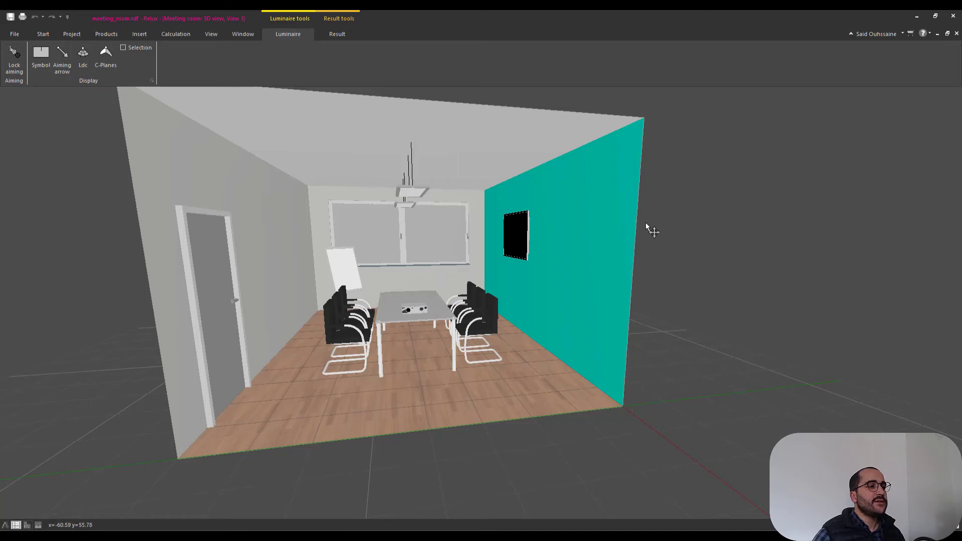
drag(576, 224, 551, 228)
- Render the meeting room as 3D luminance, orbiting to face the door and window walls
click(337, 35)
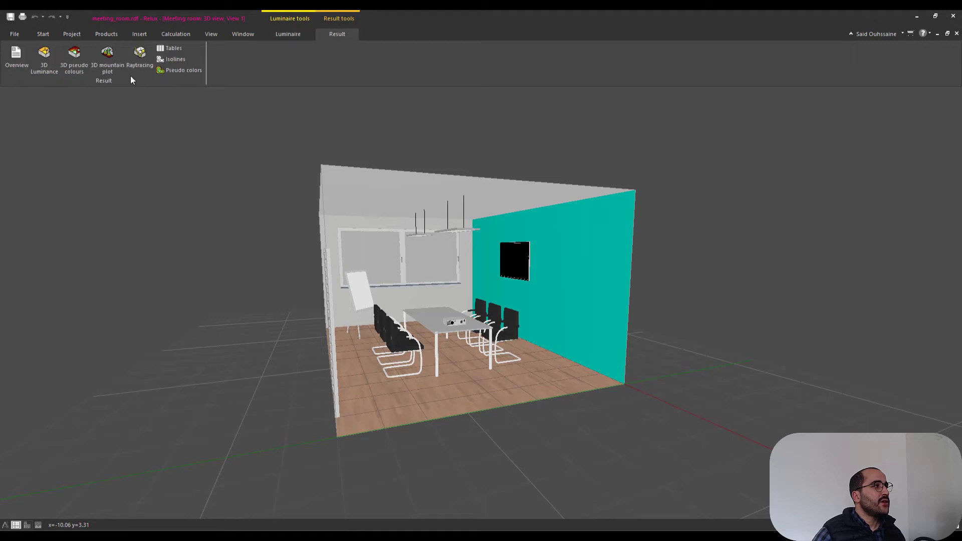
click(44, 56)
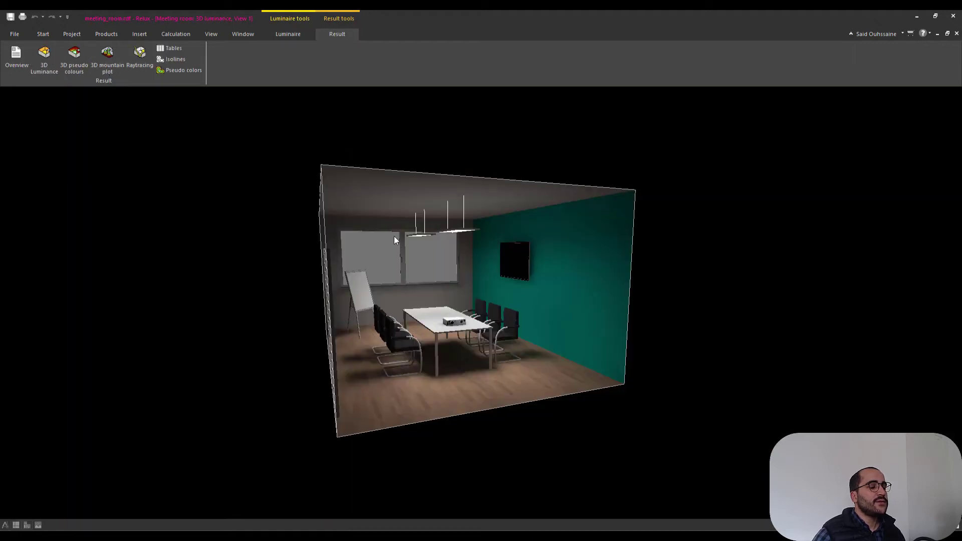
scroll(395, 242, up, 3)
scroll(392, 251, down, 5)
drag(366, 244, 237, 170)
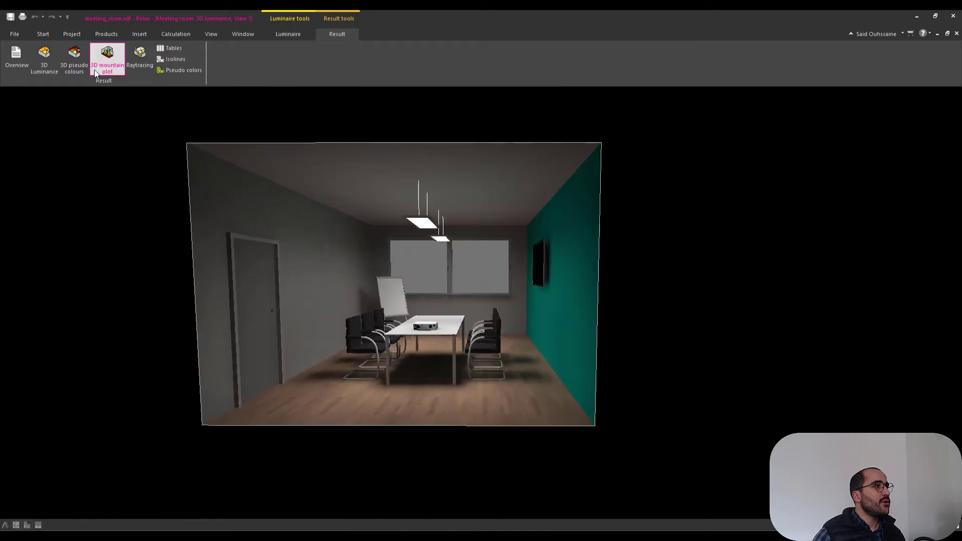
- Switch to 3D pseudo colours, orbit to face the table end-on, then render with raytracing
click(74, 59)
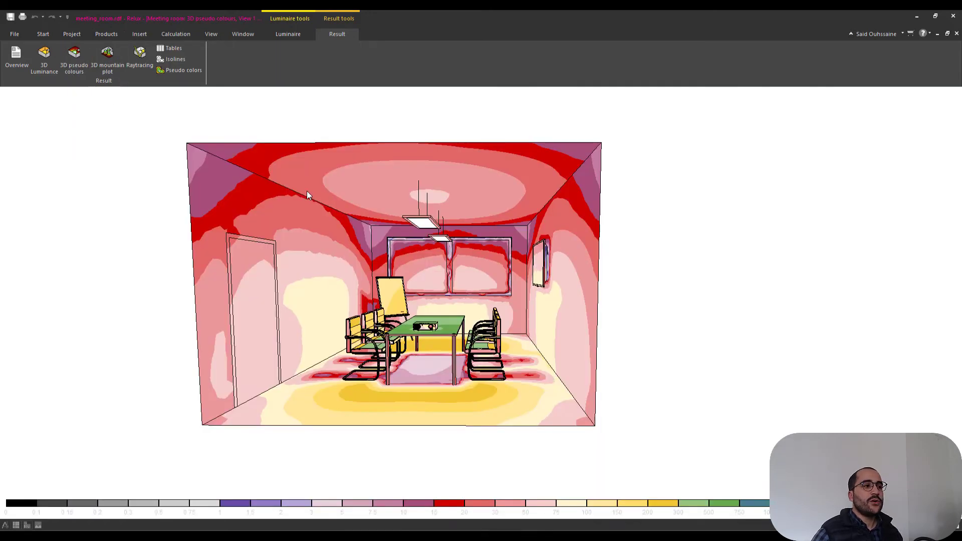
drag(306, 194, 300, 234)
scroll(447, 332, up, 5)
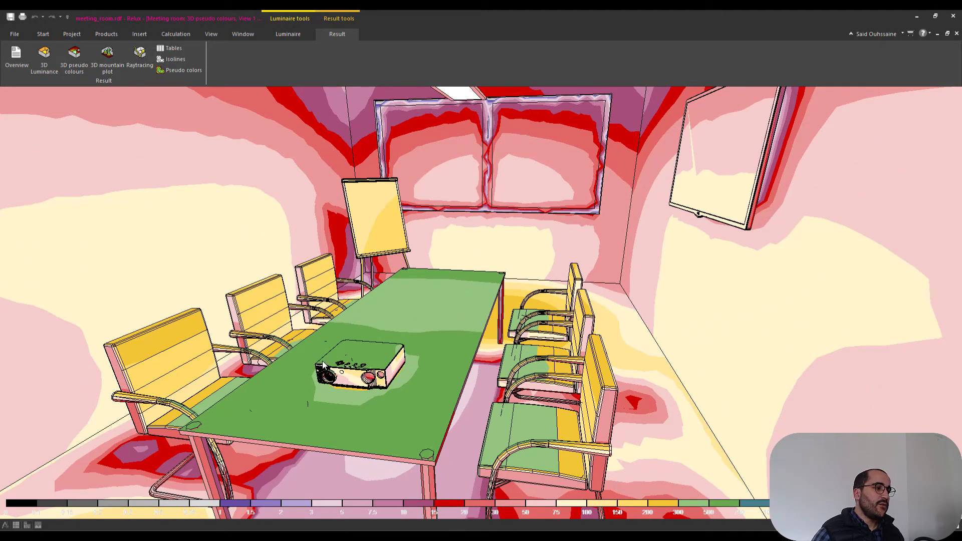
drag(447, 314, 486, 351)
click(136, 65)
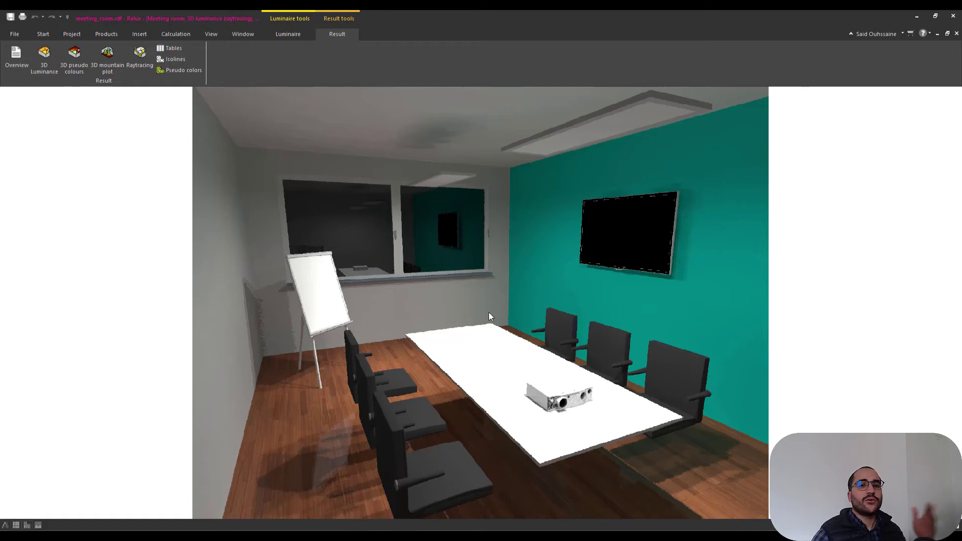
- Close the meeting room project without saving
click(14, 34)
click(53, 133)
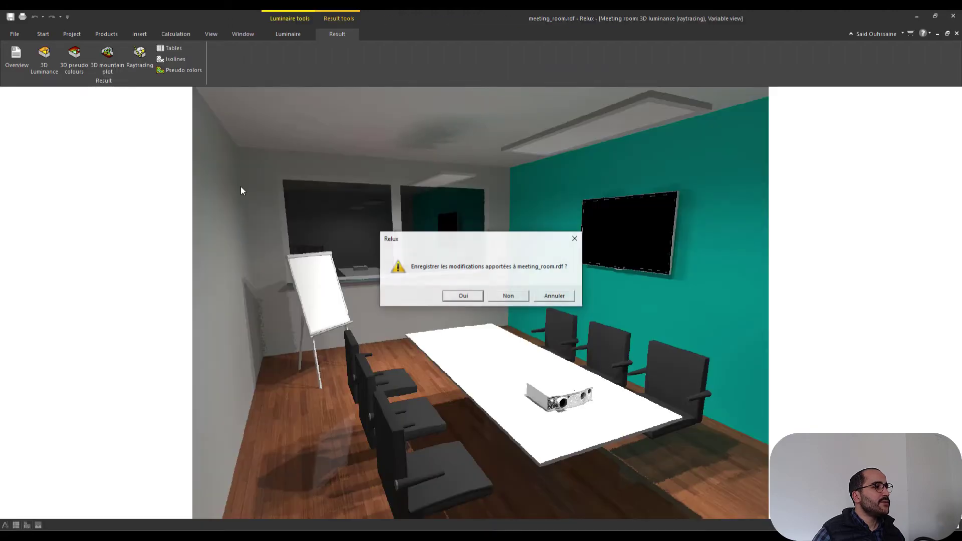
click(507, 301)
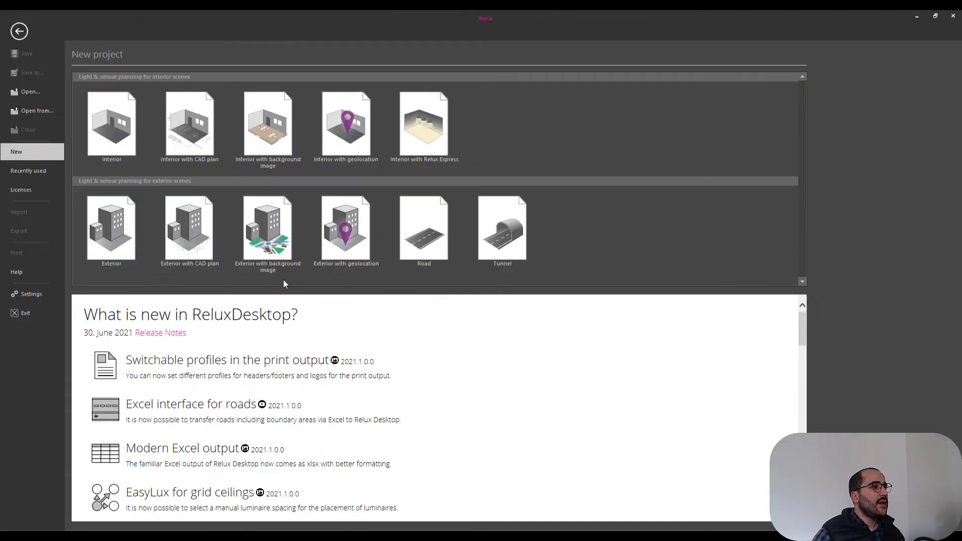
- Open the office.rdf sample from the Help sample projects
click(34, 272)
click(113, 225)
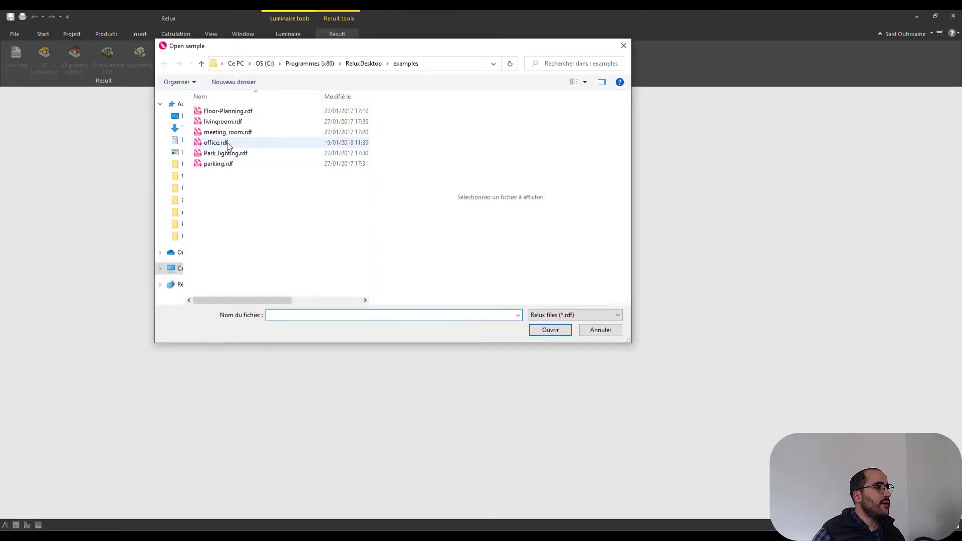
click(220, 143)
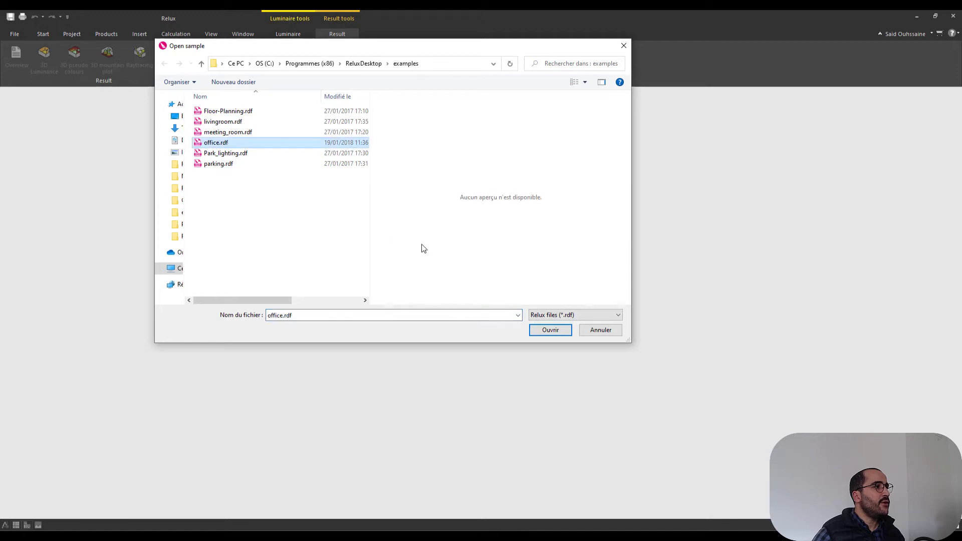
click(550, 330)
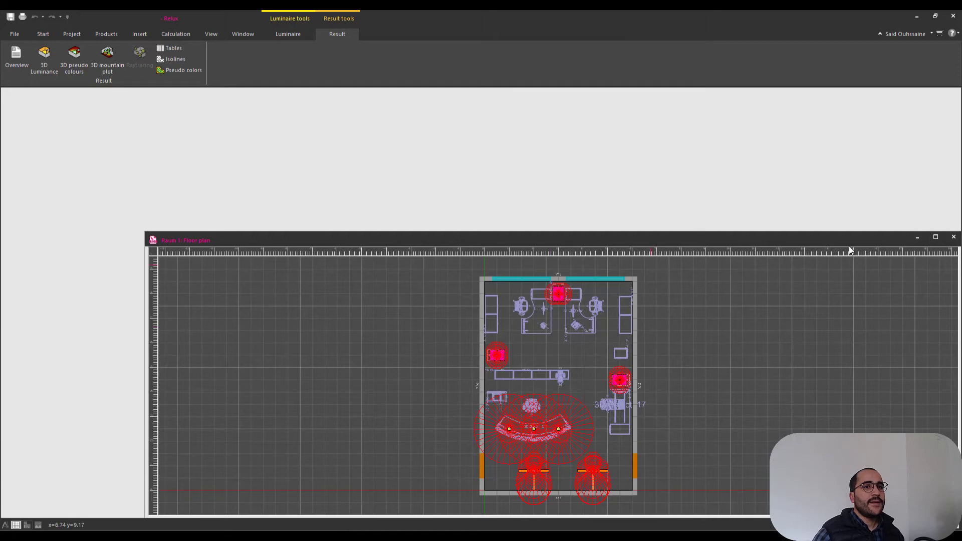
- Maximize the office floor plan and turn off the luminaire Symbol and Ldc display
drag(848, 245, 704, 148)
double_click(704, 148)
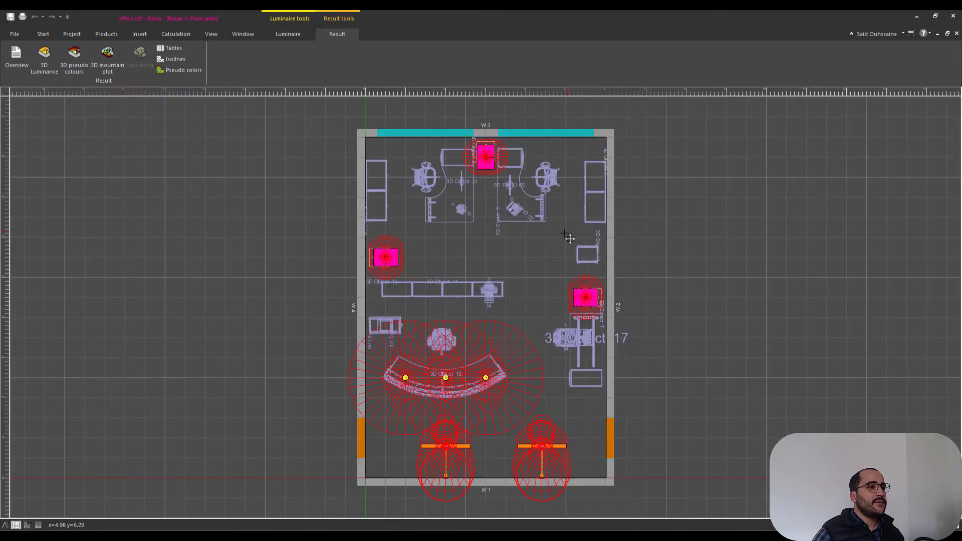
click(288, 33)
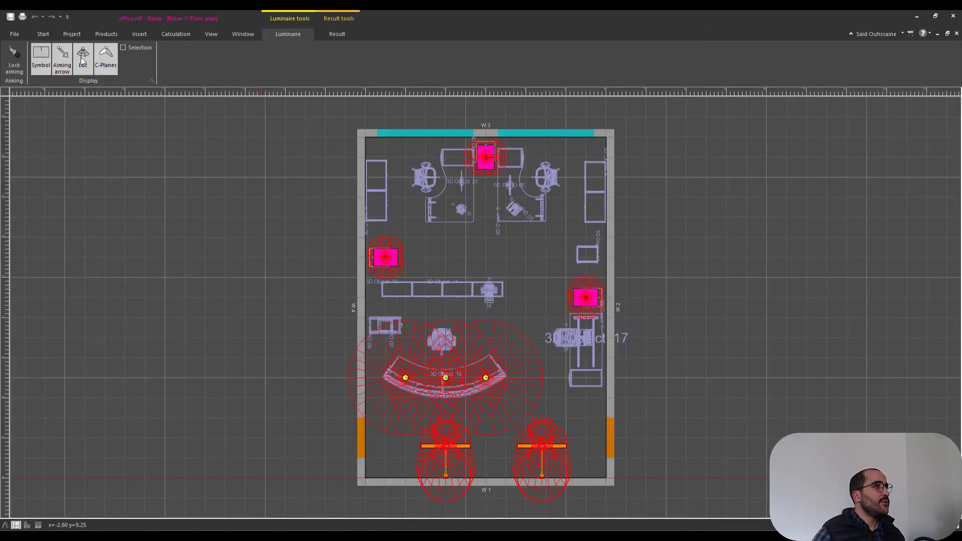
click(43, 59)
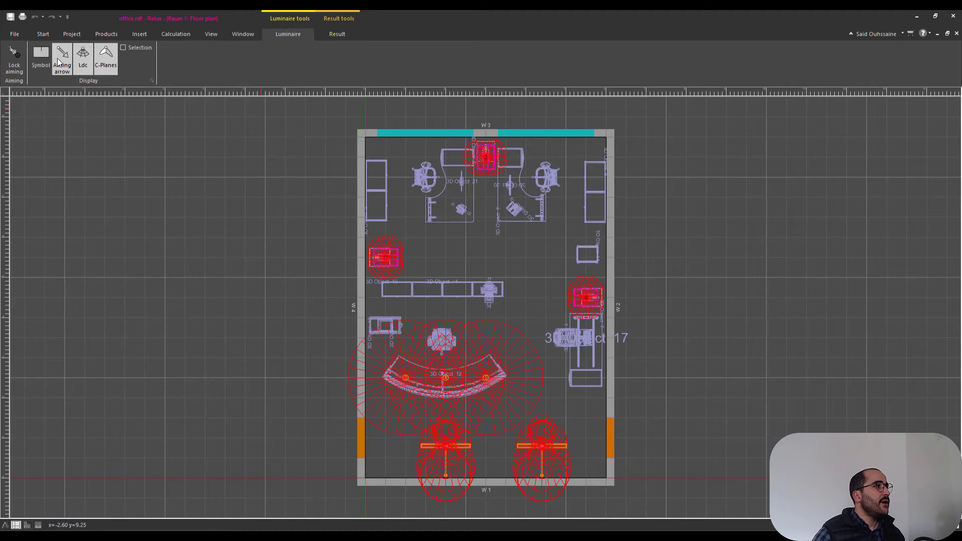
click(85, 57)
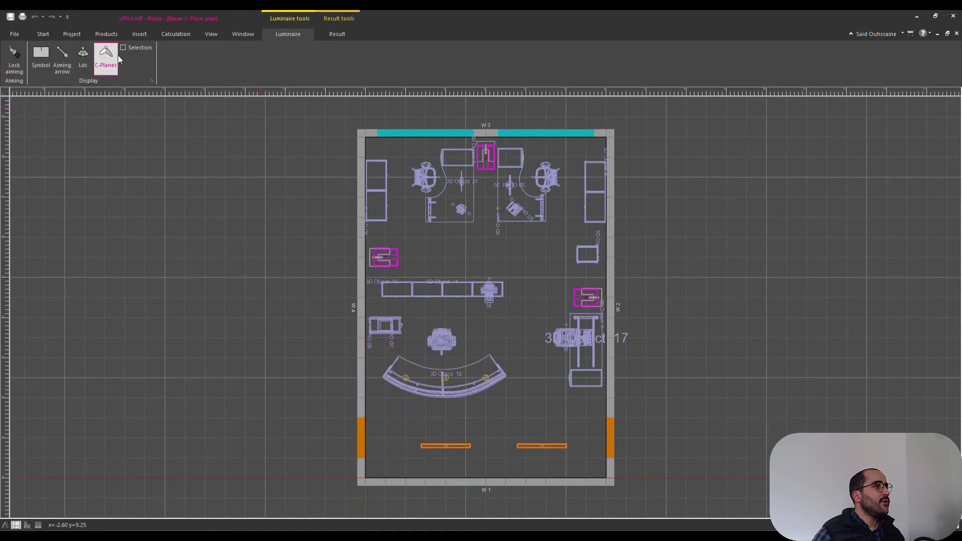
- Switch the office to a 3D view and orbit it to another angle
click(50, 33)
click(67, 52)
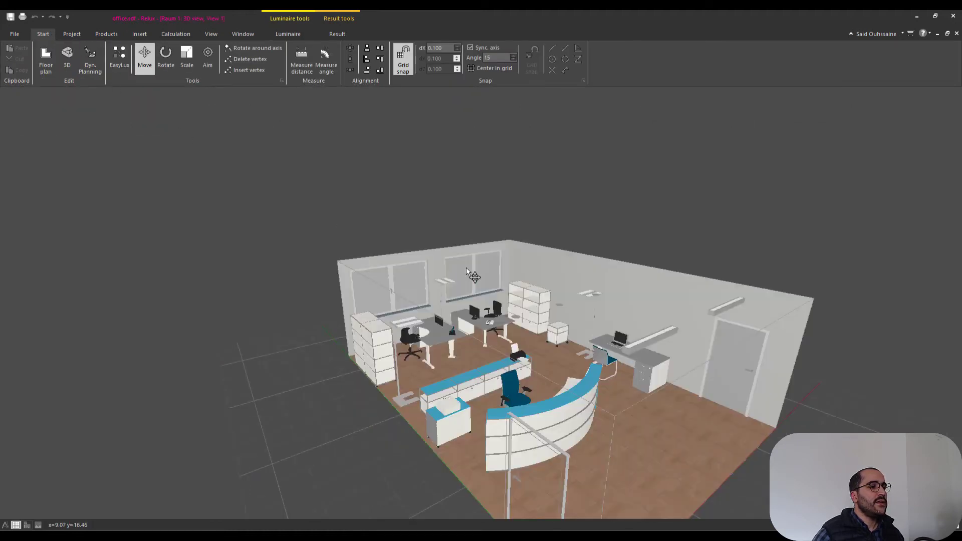
middle_drag(476, 276, 551, 250)
scroll(485, 295, up, 3)
scroll(485, 295, down, 3)
scroll(551, 251, up, 5)
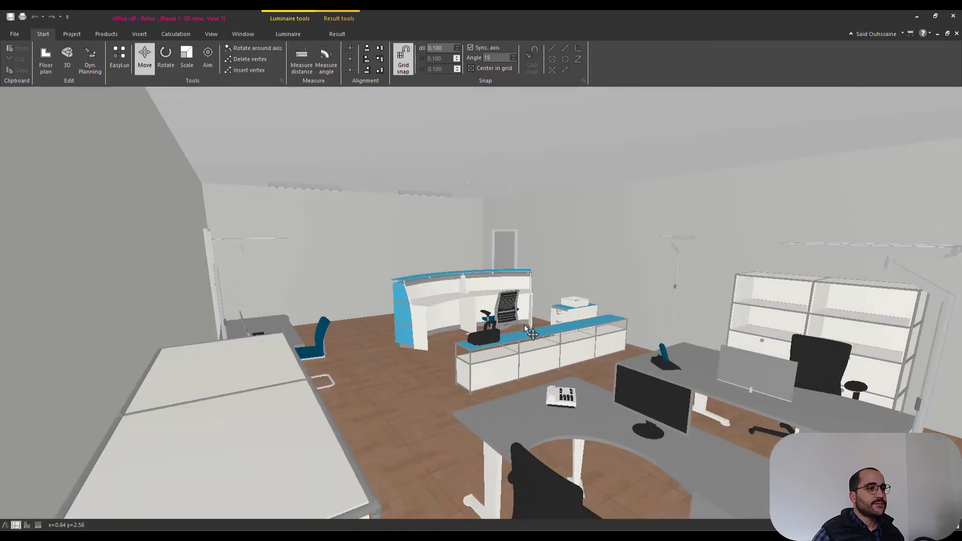
- Render the office as 3D luminance, orbiting in close to the desks
click(337, 34)
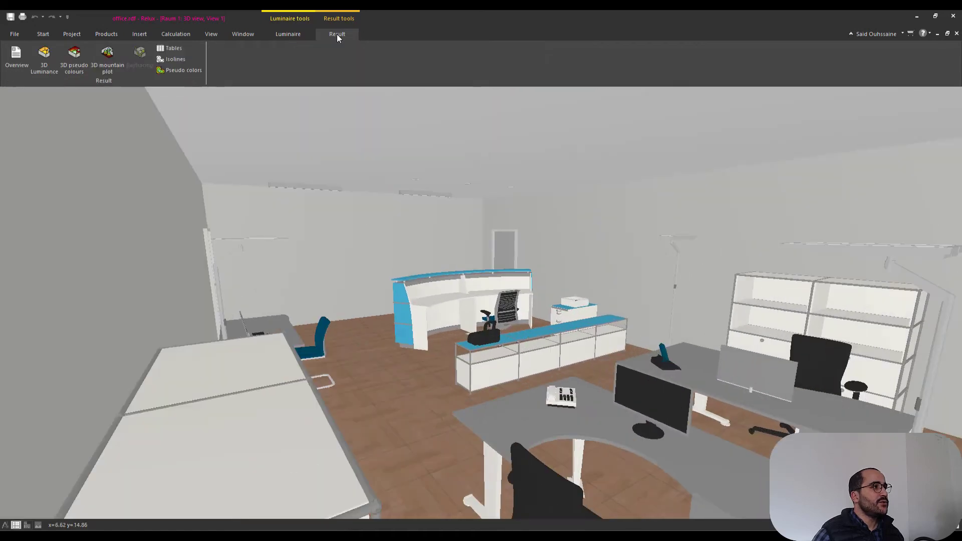
click(47, 60)
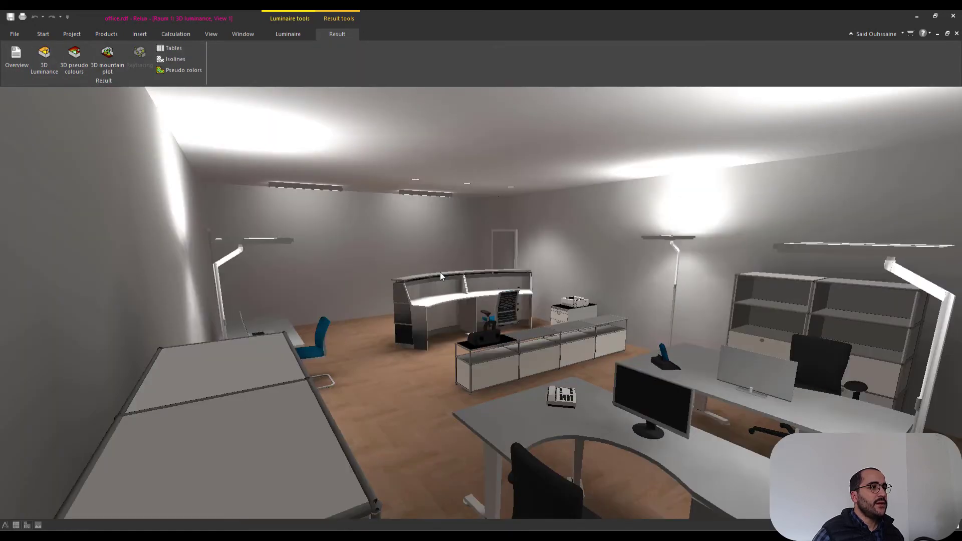
middle_drag(351, 209, 175, 269)
scroll(176, 269, down, 5)
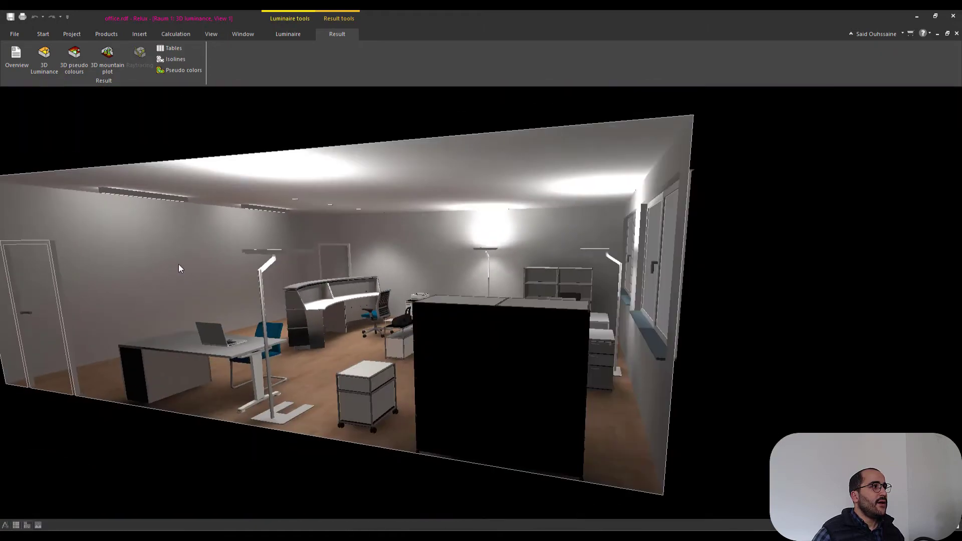
- Switch to 3D pseudo colours and orbit to a high overhead view
click(74, 57)
middle_drag(380, 271, 466, 286)
scroll(477, 297, up, 5)
scroll(477, 297, down, 4)
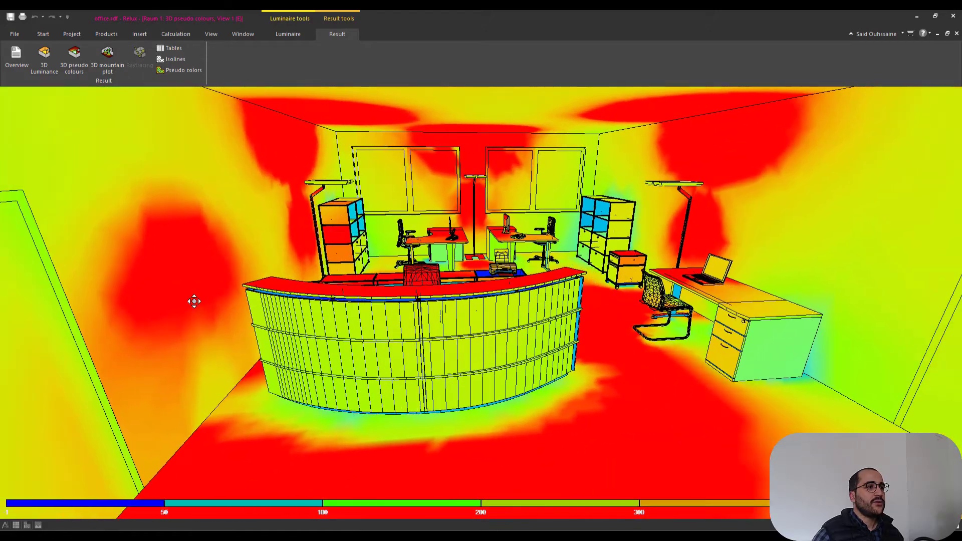
- Close the office project, discarding unsaved changes to office.rdf
click(14, 34)
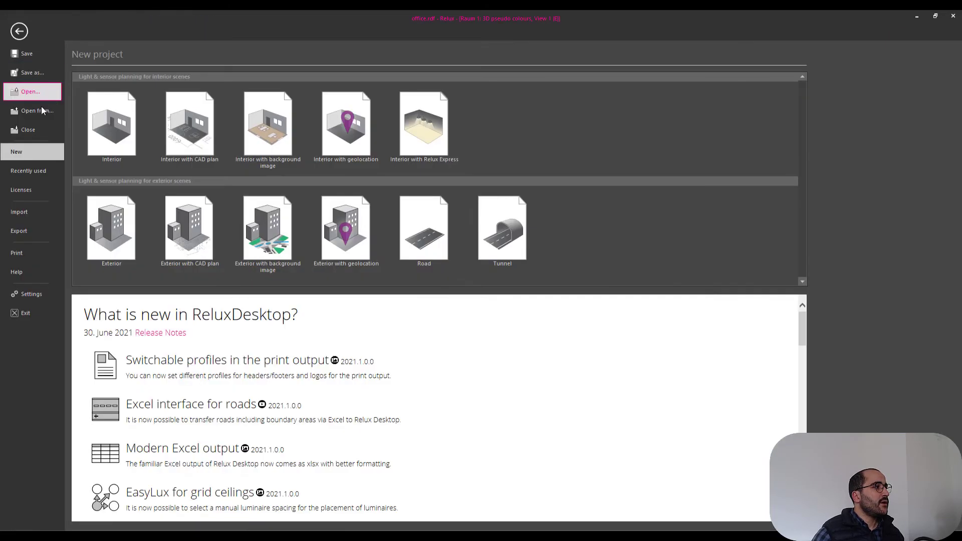
click(27, 131)
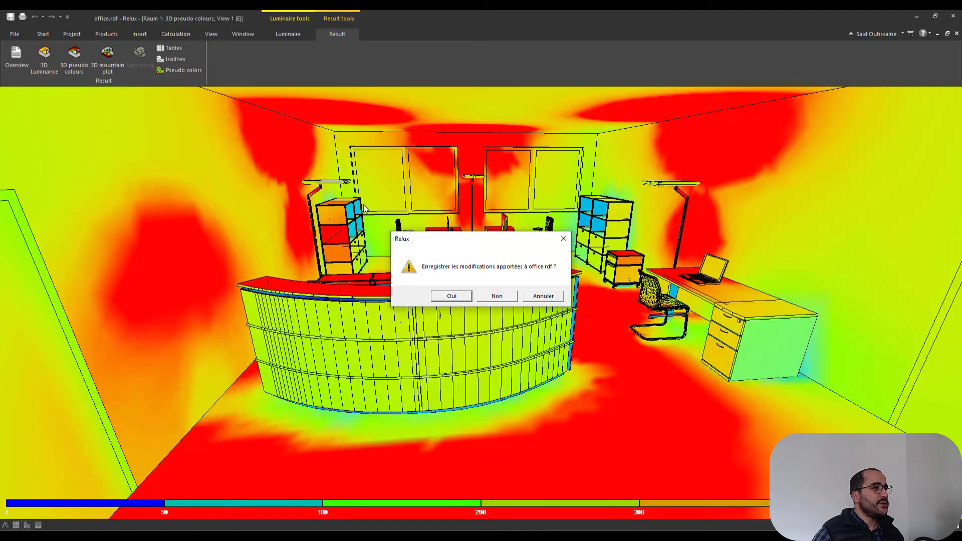
click(497, 296)
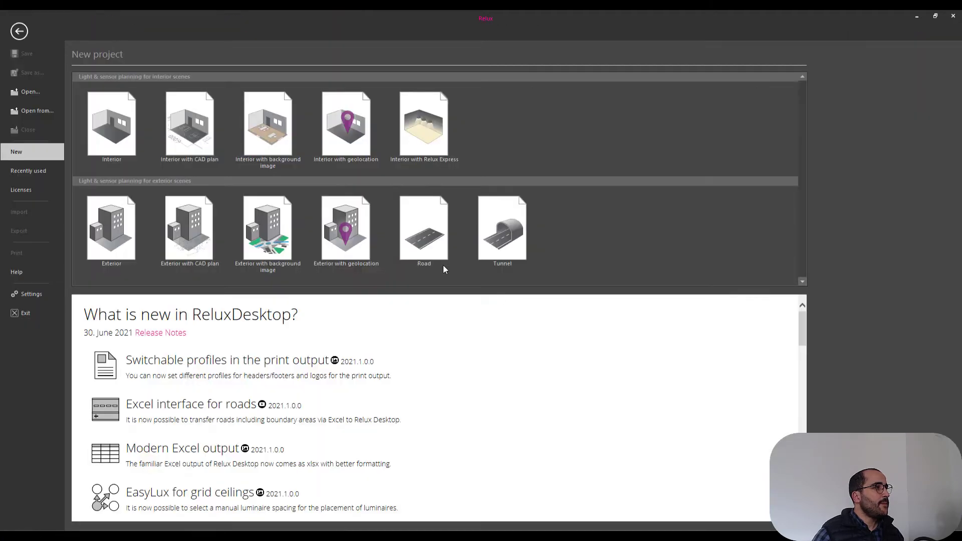
- Open the Park_lighting.rdf sample from the Help sample projects
click(45, 272)
click(104, 233)
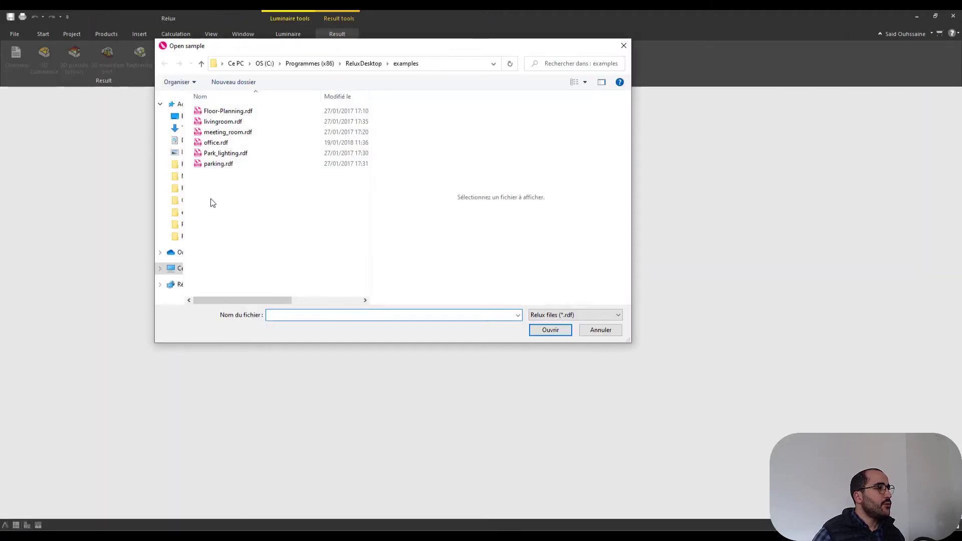
click(218, 154)
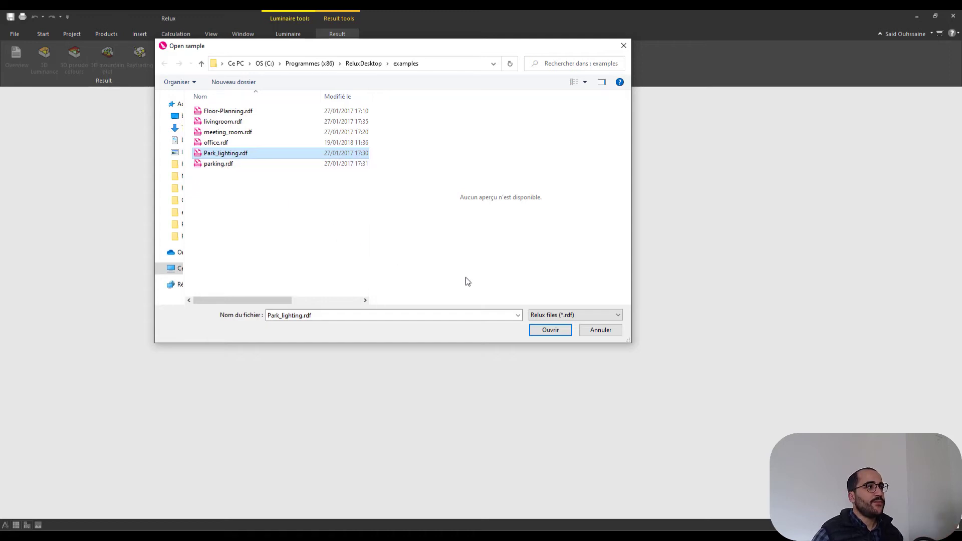
click(228, 167)
click(227, 156)
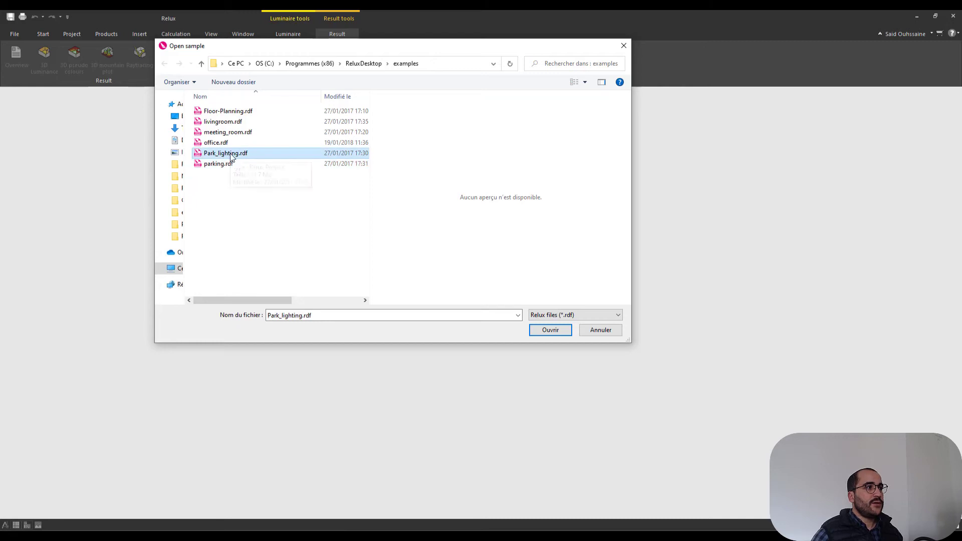
click(564, 333)
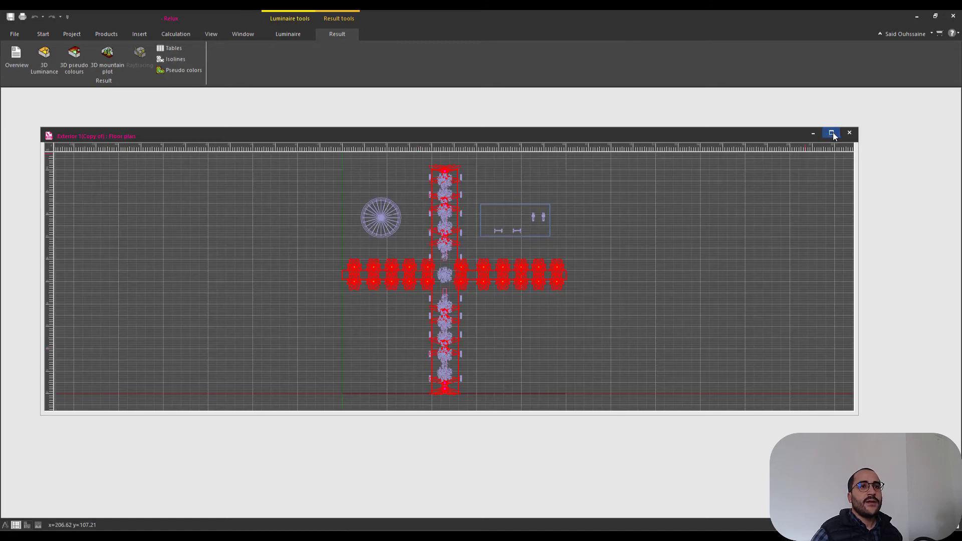
- Maximize the park floor plan and switch it to an orbited 3D view
click(831, 133)
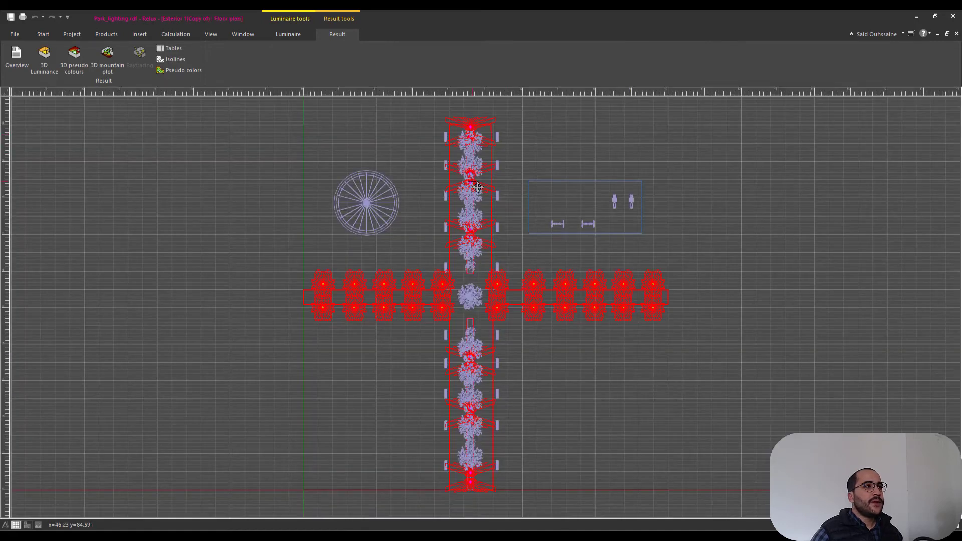
click(44, 35)
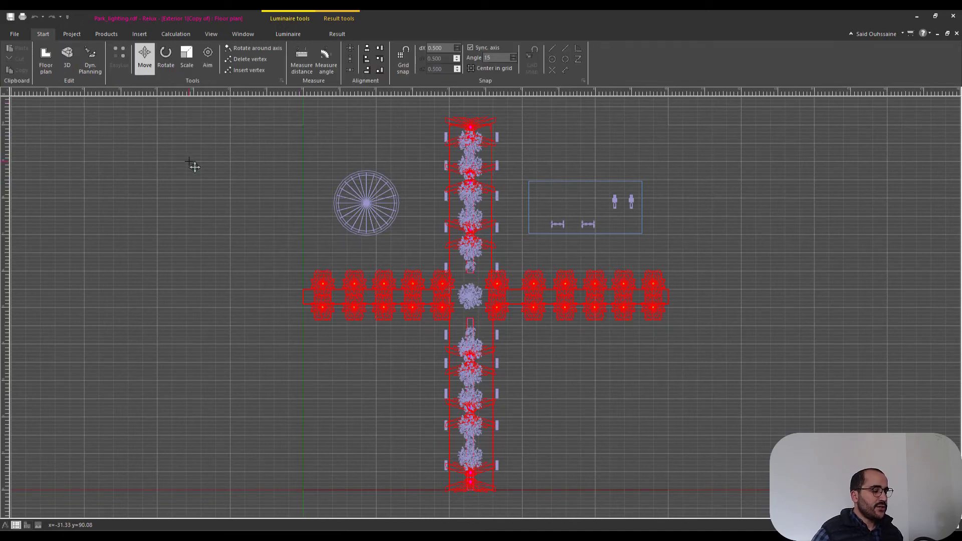
key(ctrl+Tab)
middle_drag(339, 280, 278, 288)
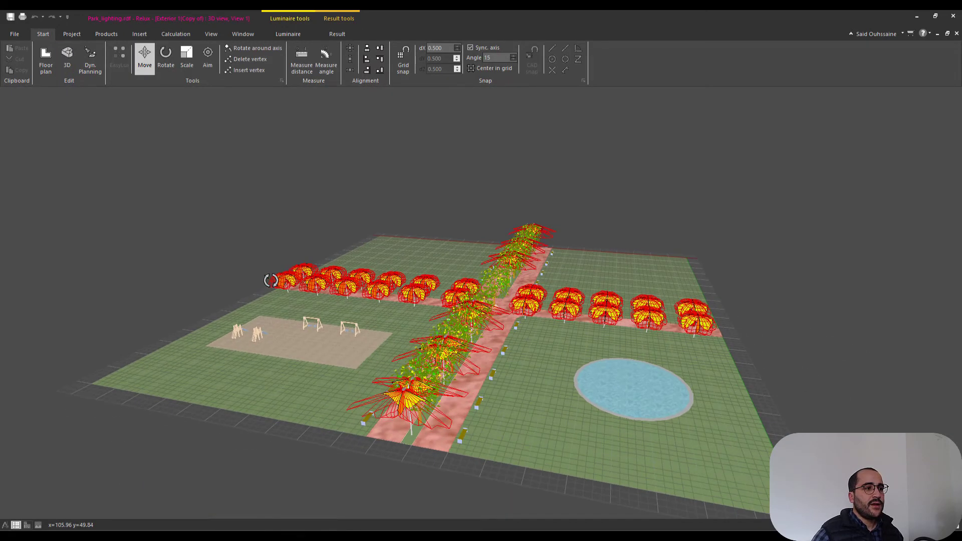
- Hide the luminaires' Ldc curves and C-planes, then orbit to look along the paths
click(289, 35)
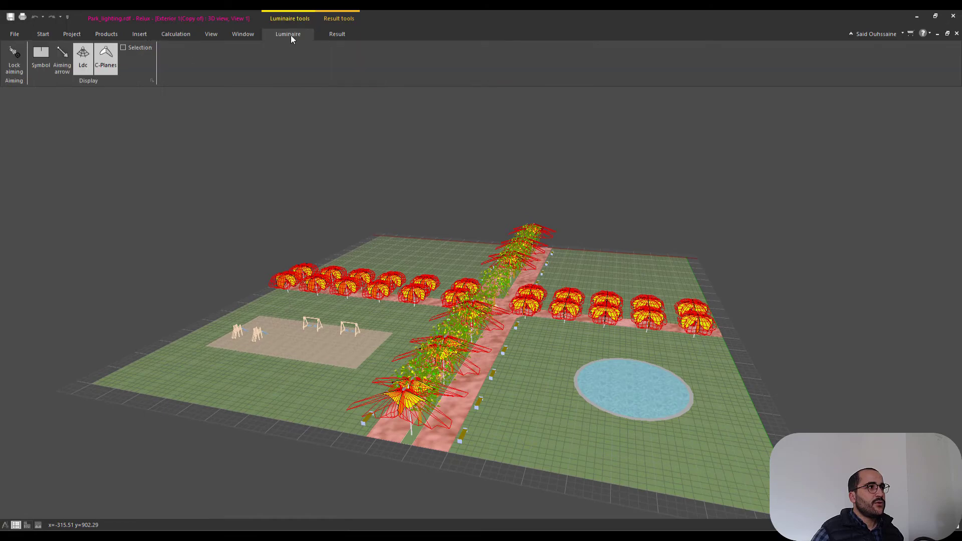
click(82, 63)
click(105, 58)
middle_drag(168, 199, 183, 181)
scroll(183, 181, up, 3)
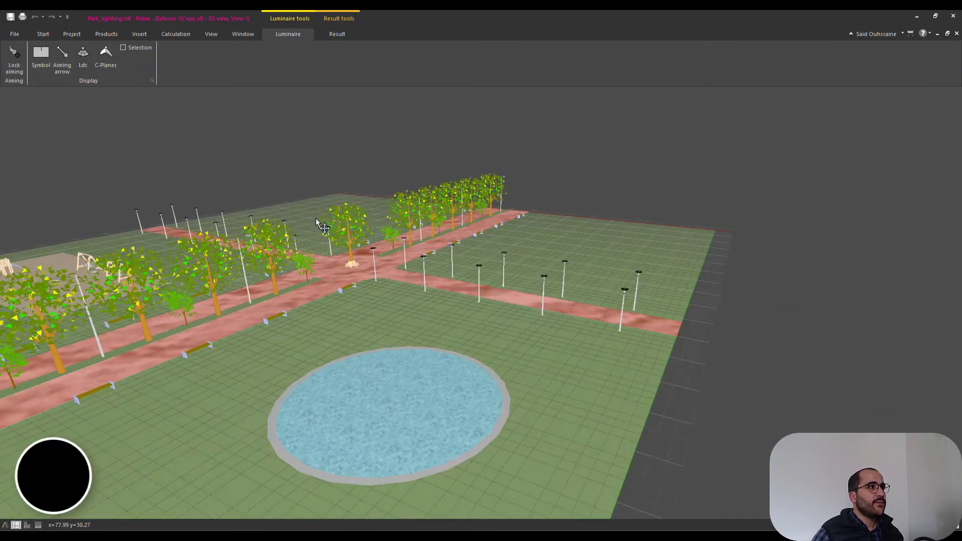
click(338, 34)
- Render the park as 3D luminance, zooming and orbiting around until the pond is in view
click(44, 57)
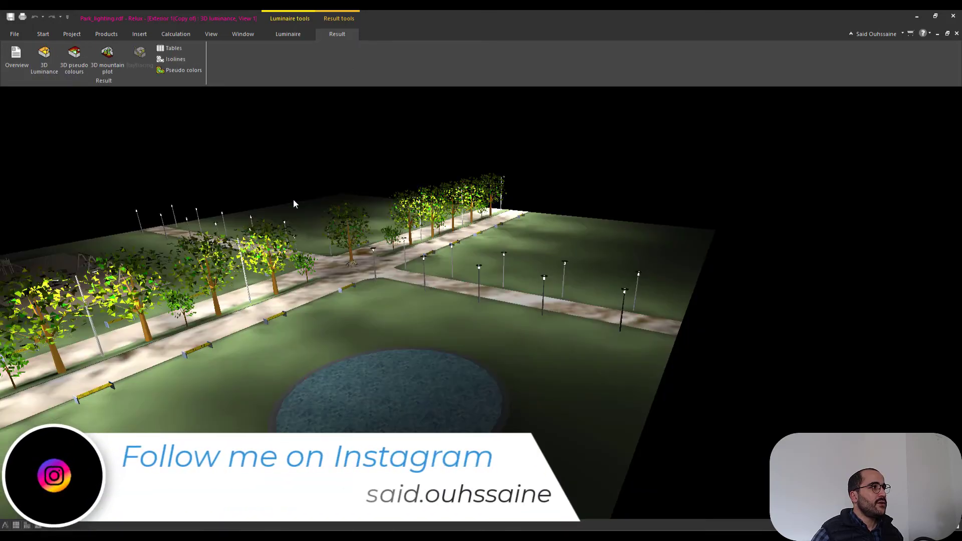
middle_drag(287, 206, 329, 317)
scroll(523, 270, up, 10)
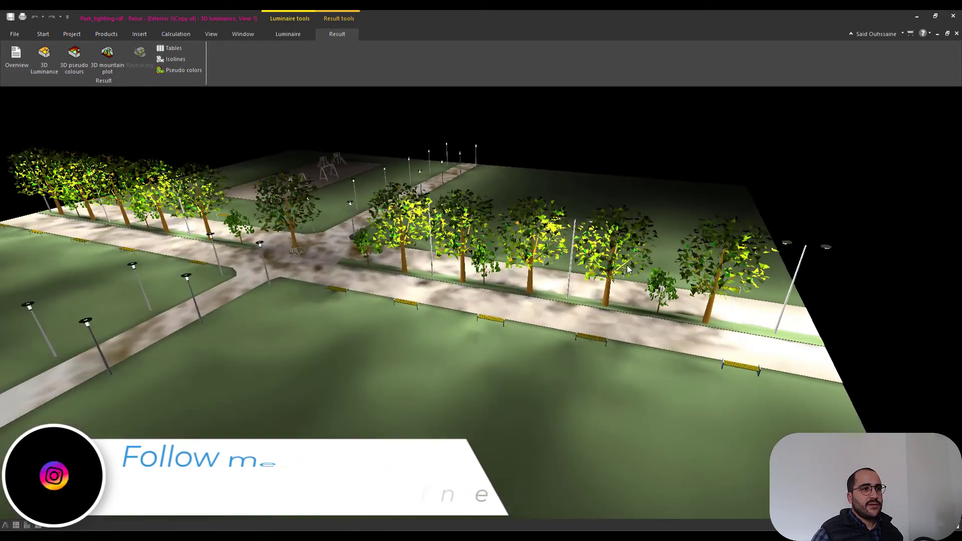
scroll(603, 279, down, 5)
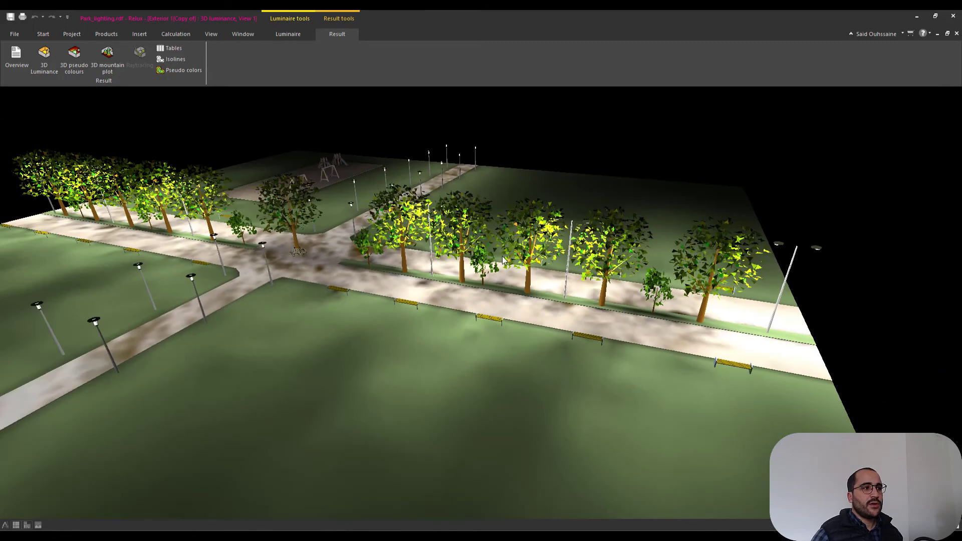
scroll(491, 316, up, 10)
scroll(494, 315, down, 4)
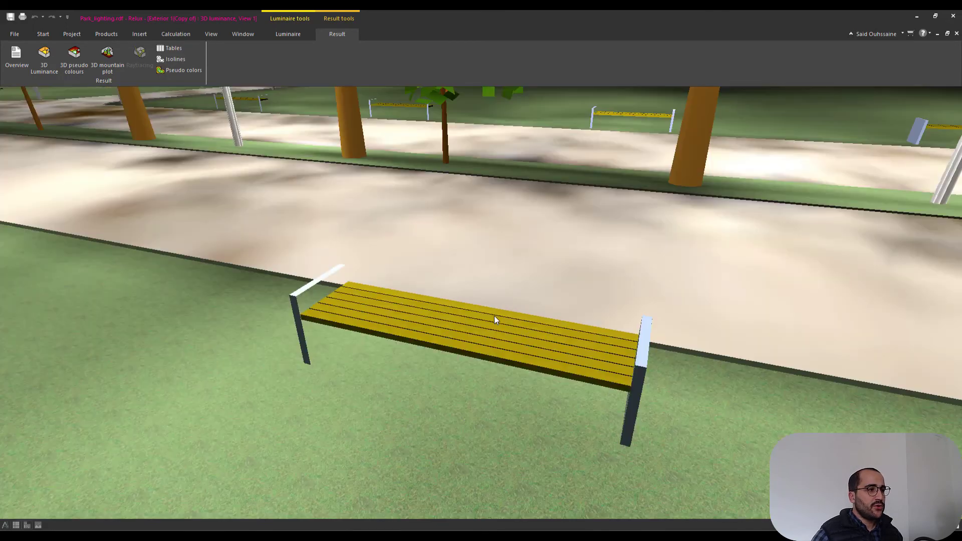
scroll(494, 315, down, 10)
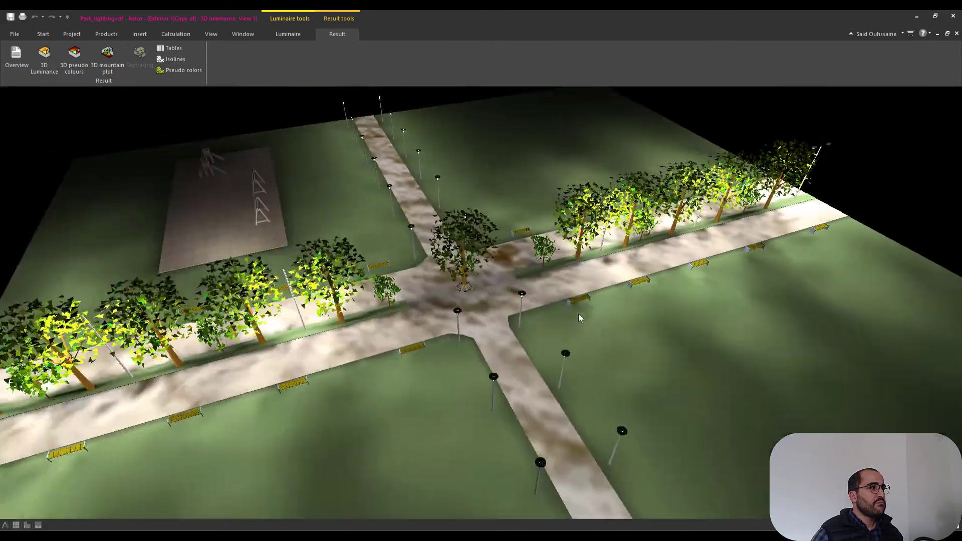
scroll(203, 208, up, 4)
scroll(203, 209, down, 4)
scroll(211, 203, up, 4)
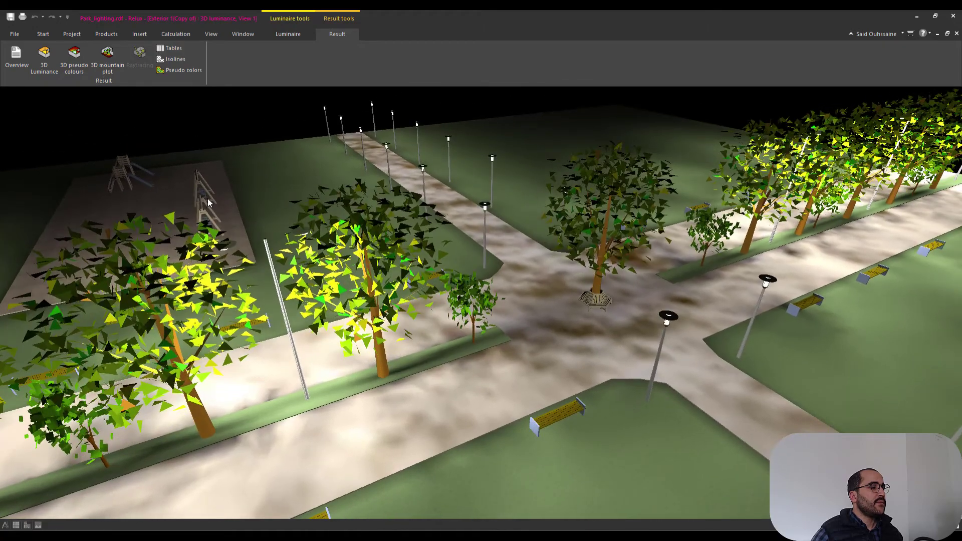
scroll(214, 196, down, 4)
scroll(306, 234, up, 6)
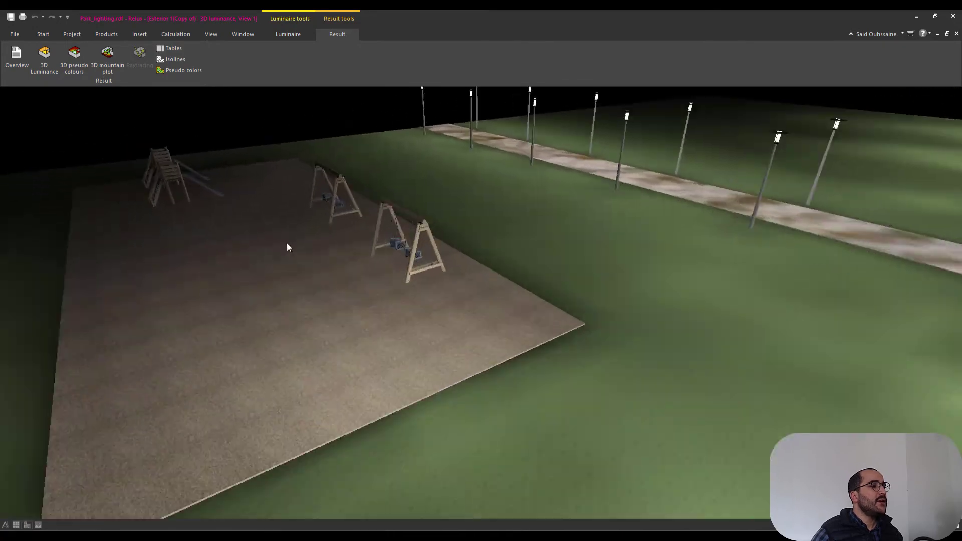
scroll(287, 242, down, 6)
scroll(365, 251, up, 2)
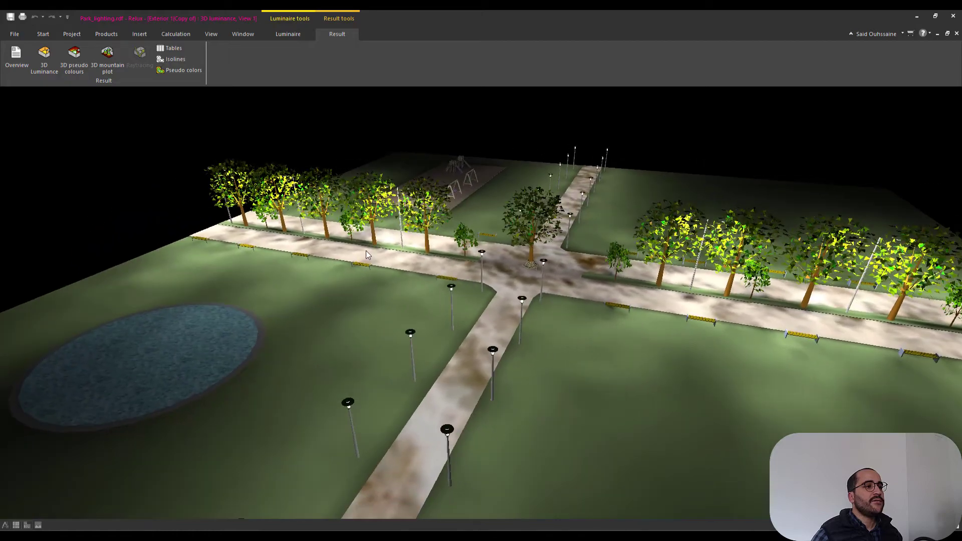
scroll(365, 251, down, 4)
drag(365, 251, 270, 137)
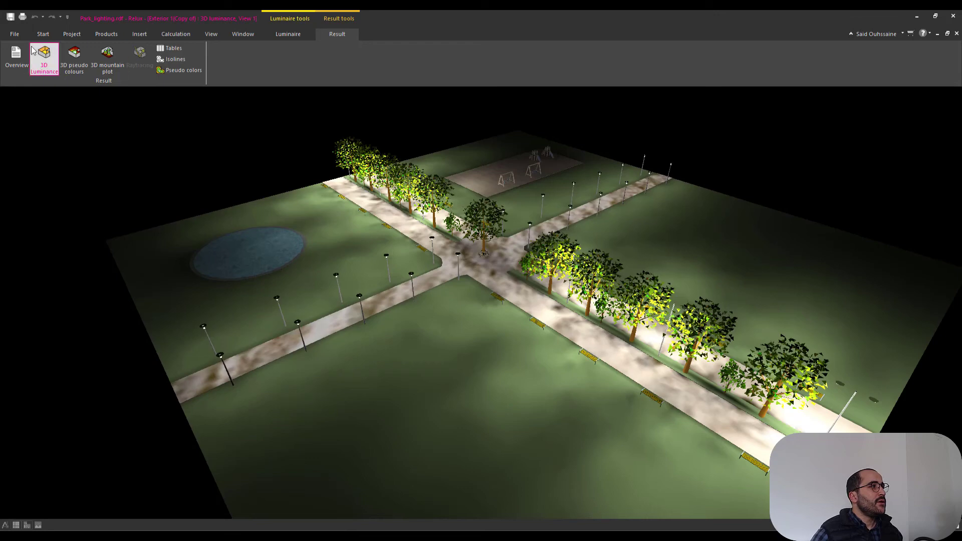
- Close the park lighting project without saving changes
click(15, 34)
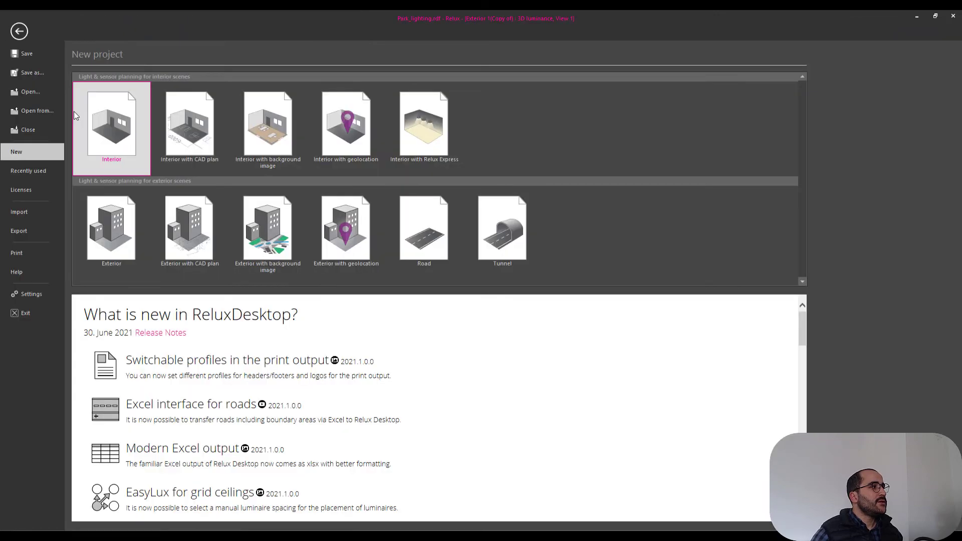
click(28, 129)
click(506, 297)
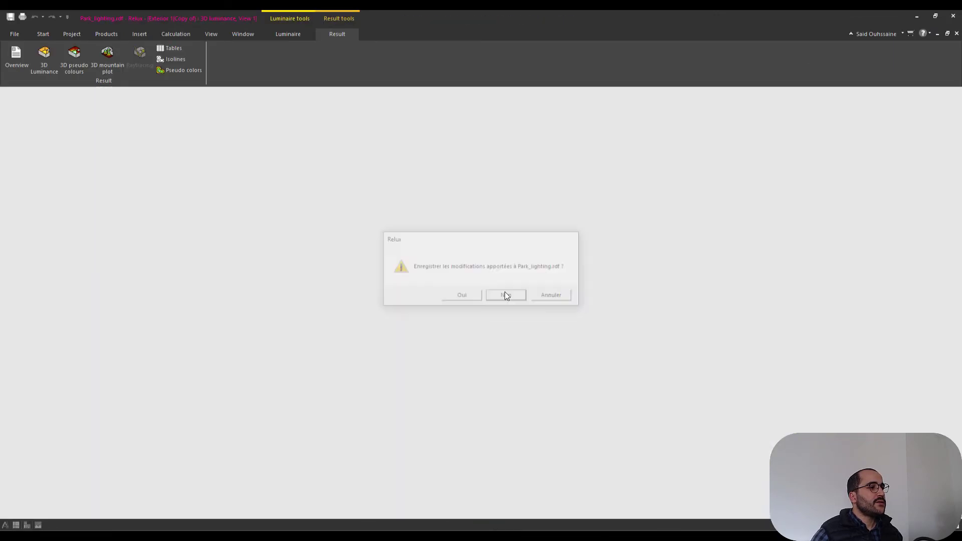
- Open the parking.rdf sample from the Help sample projects
click(30, 271)
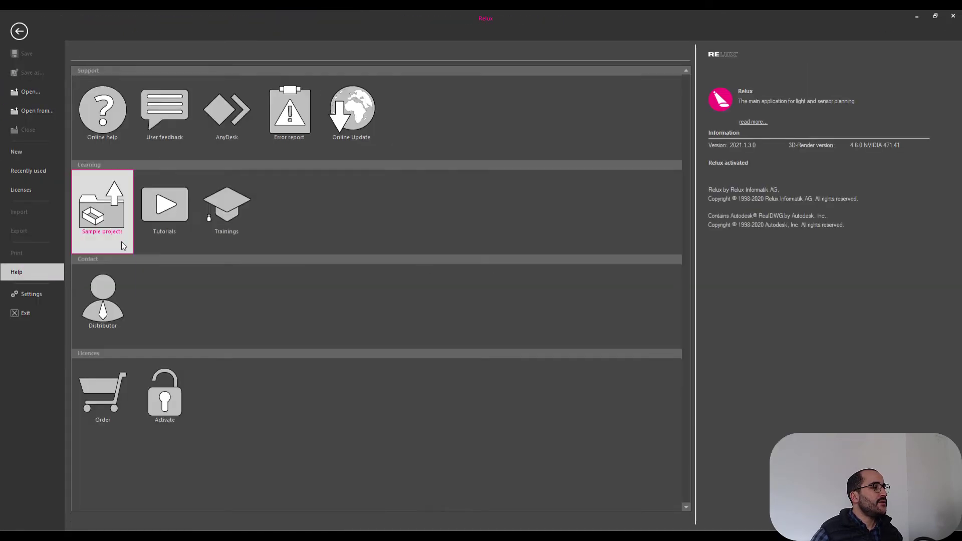
click(120, 238)
click(220, 164)
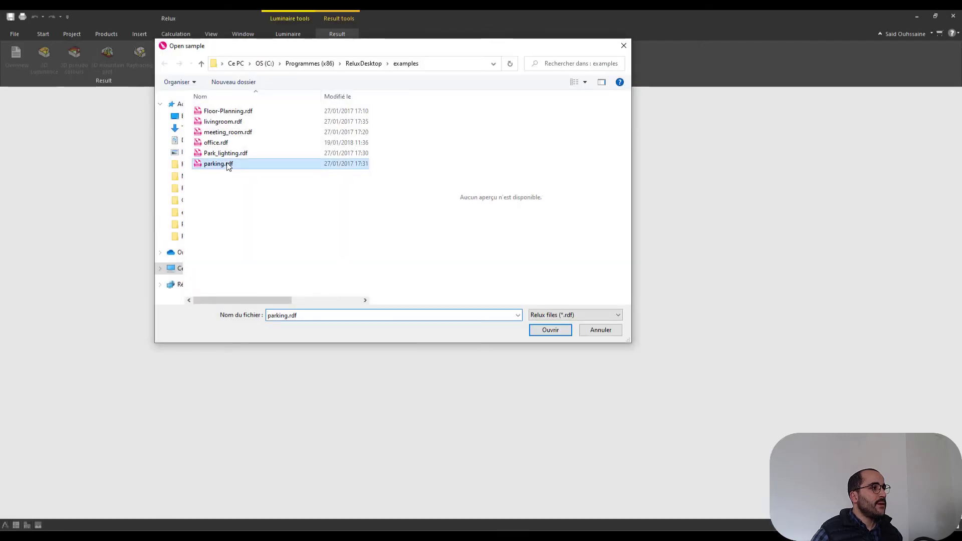
click(551, 330)
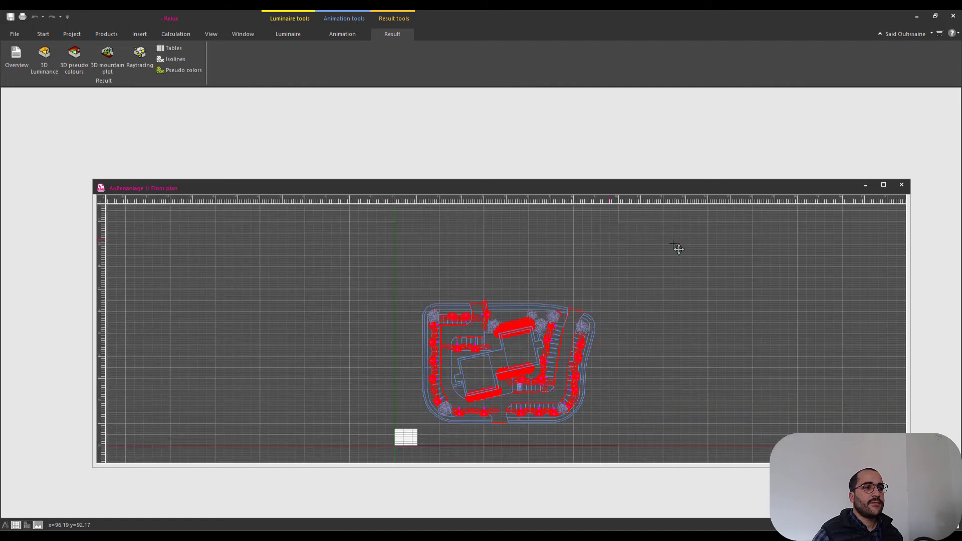
- Maximize the parking floor plan and switch it to the 3D view
click(883, 185)
click(72, 34)
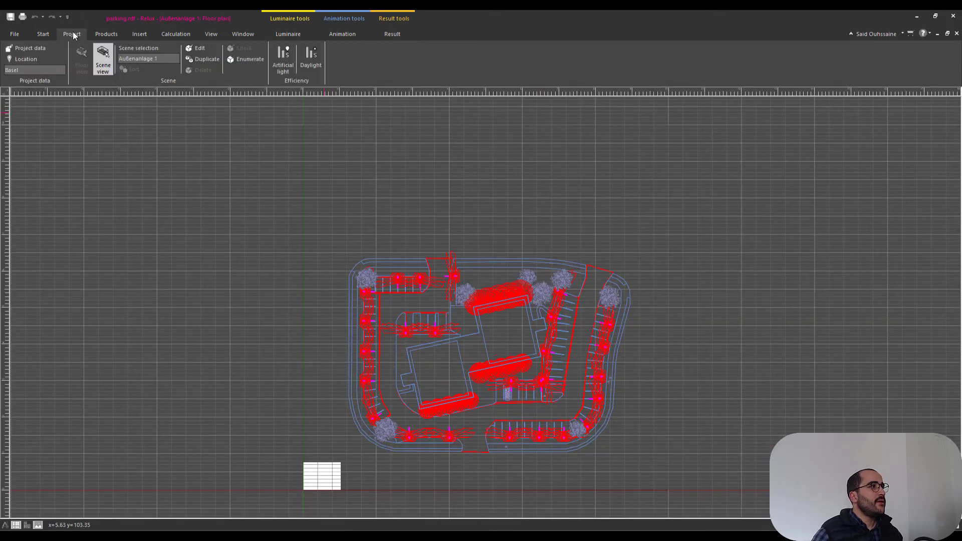
click(43, 35)
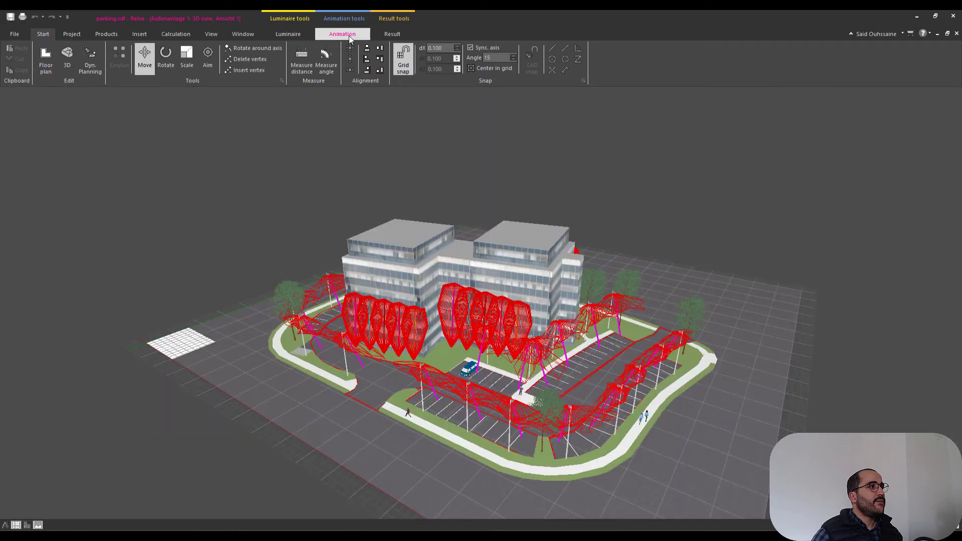
click(342, 34)
click(391, 34)
- Hide the luminaire aiming arrows and red light-distribution wireframes
click(353, 36)
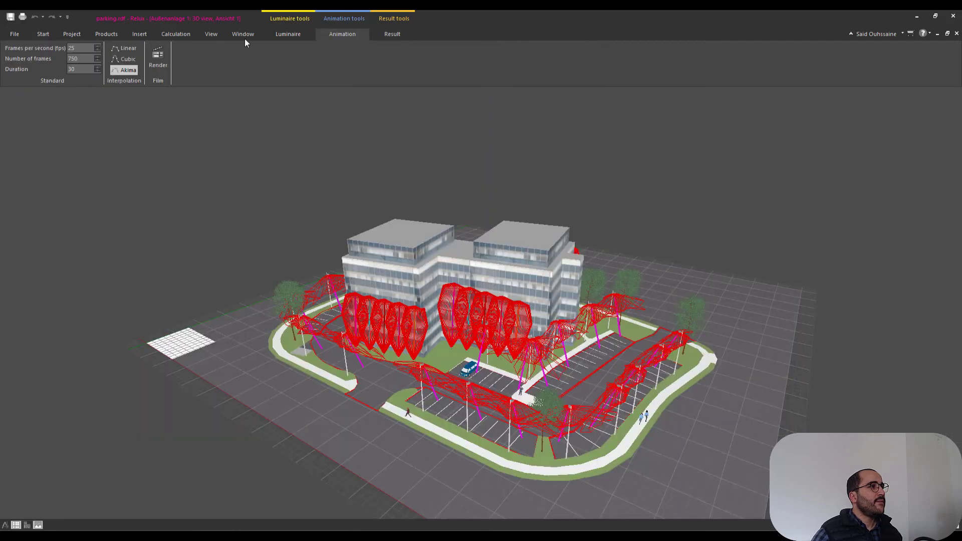
click(305, 35)
click(64, 62)
click(341, 39)
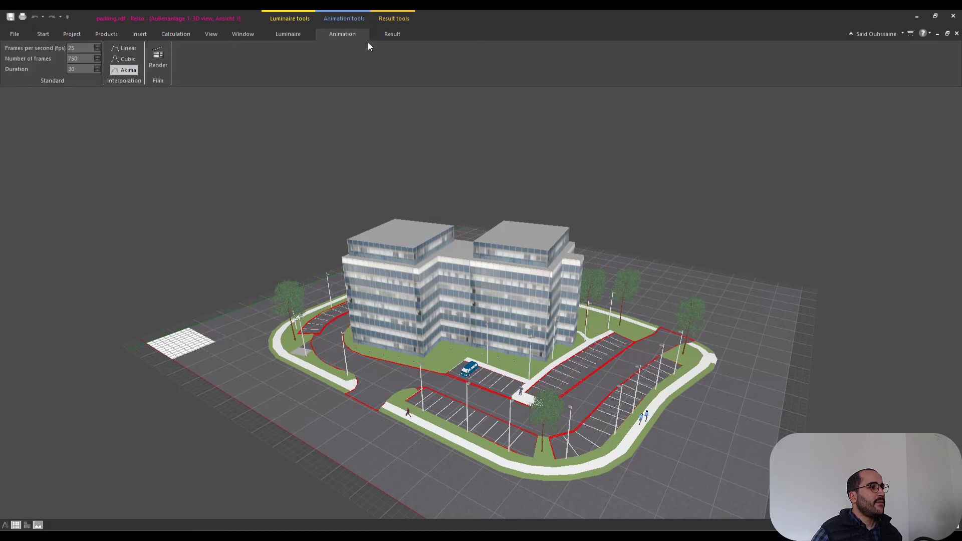
click(387, 36)
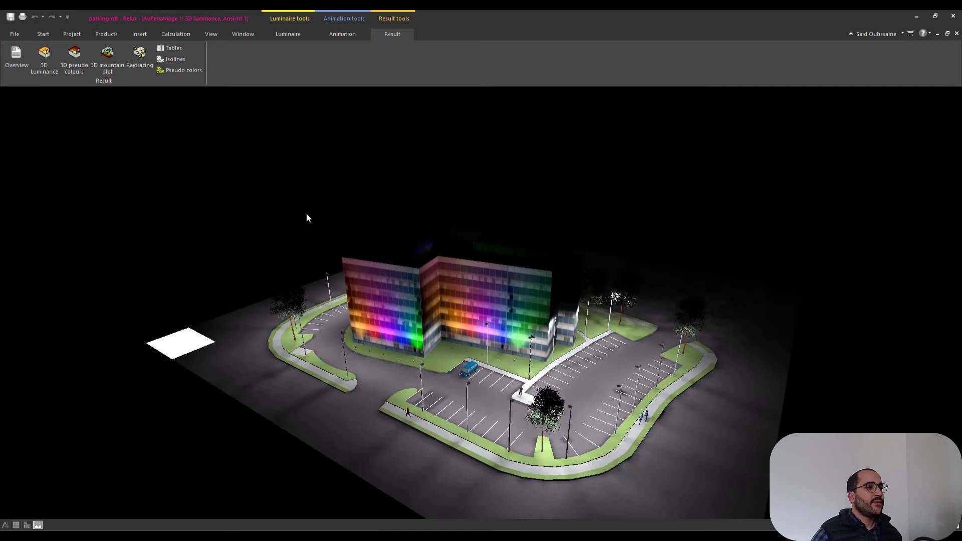
drag(307, 217, 513, 140)
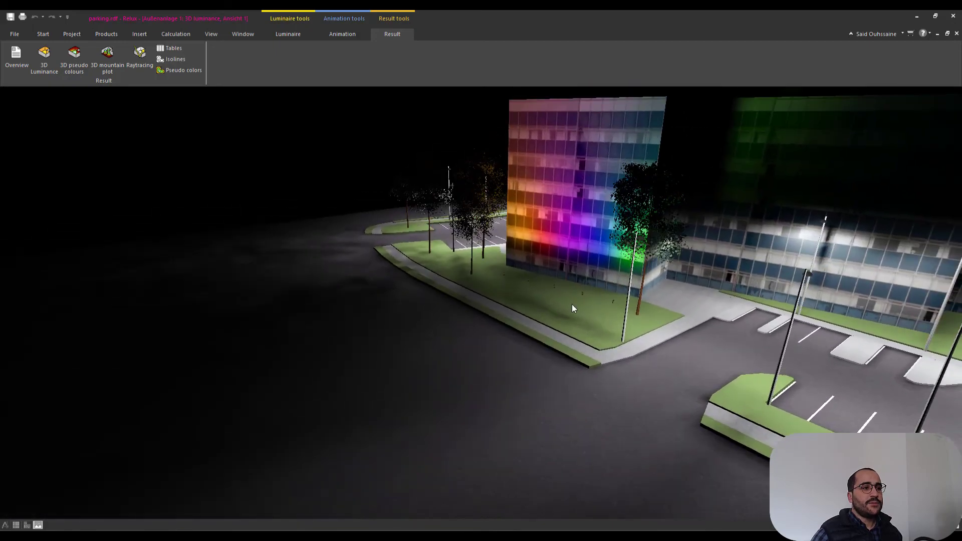
drag(554, 301, 464, 213)
drag(373, 289, 109, 290)
scroll(108, 290, up, 5)
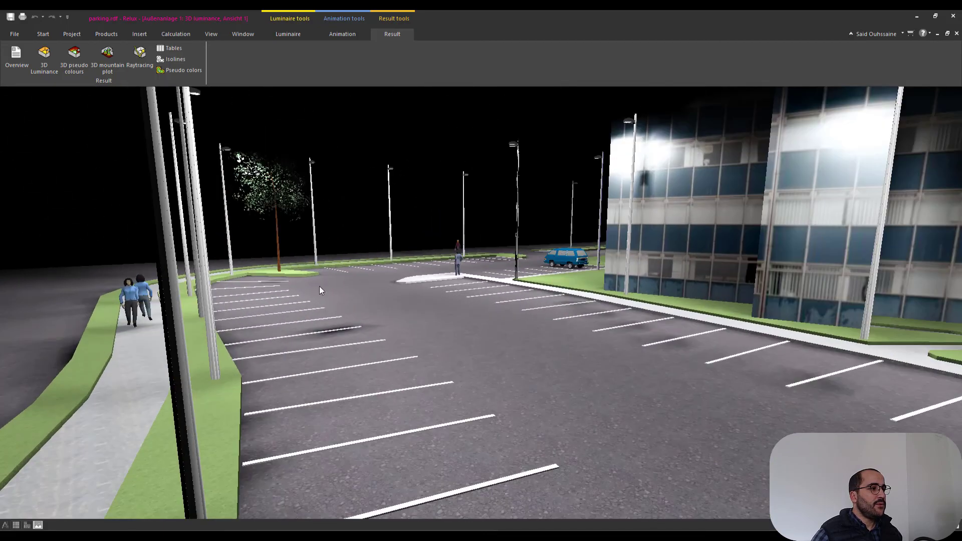
scroll(496, 252, down, 3)
scroll(613, 259, up, 6)
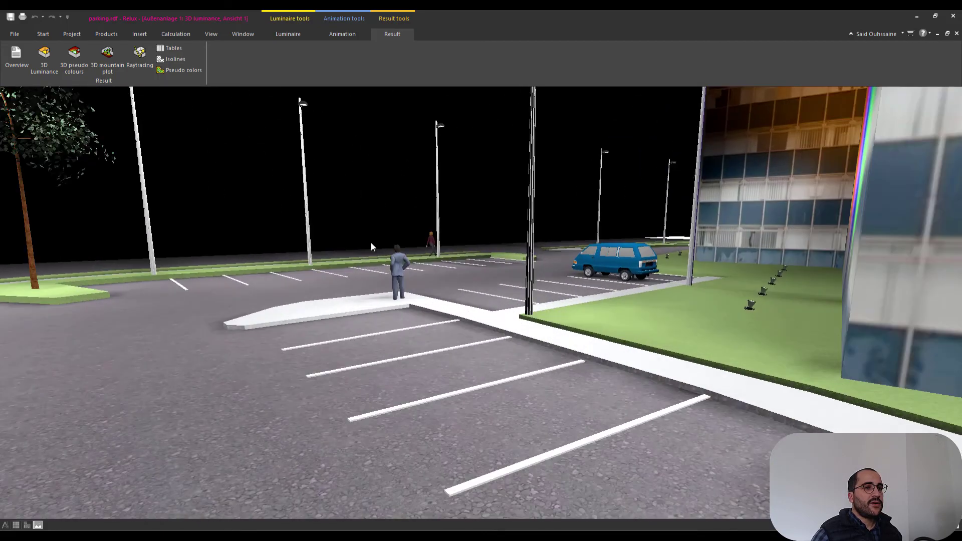
drag(370, 246, 475, 243)
scroll(397, 281, down, 6)
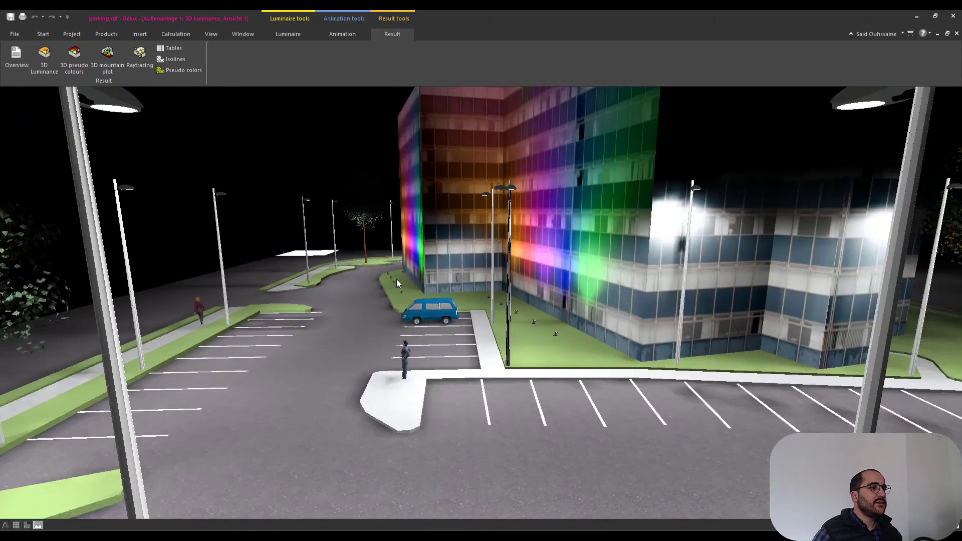
scroll(396, 279, down, 5)
scroll(415, 272, up, 3)
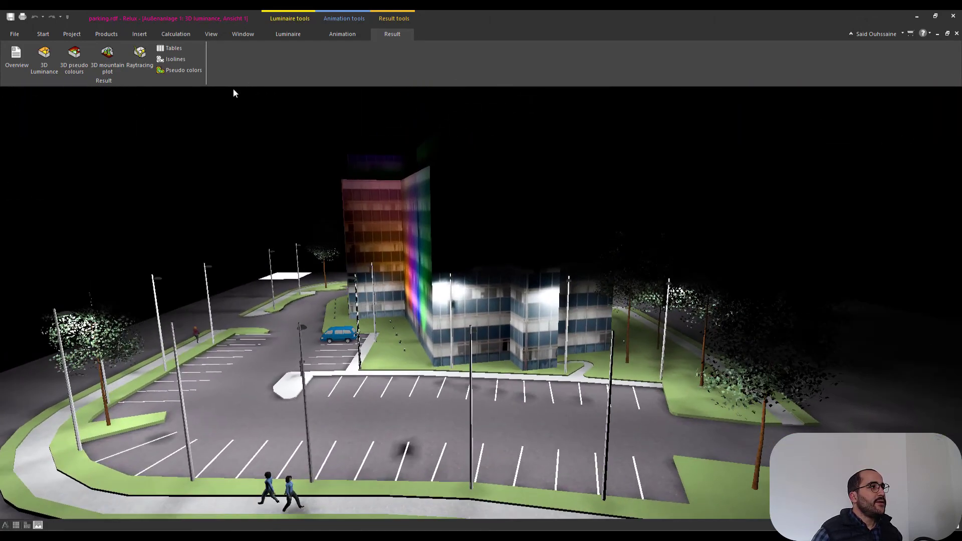
- Render the parking scene's 3D luminance view with raytracing to show the colour-lit office facade
click(133, 55)
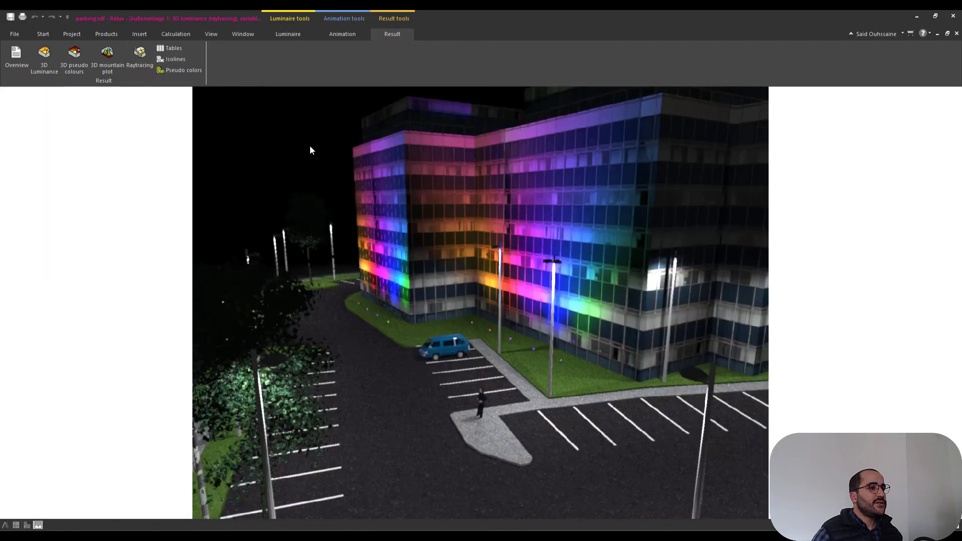